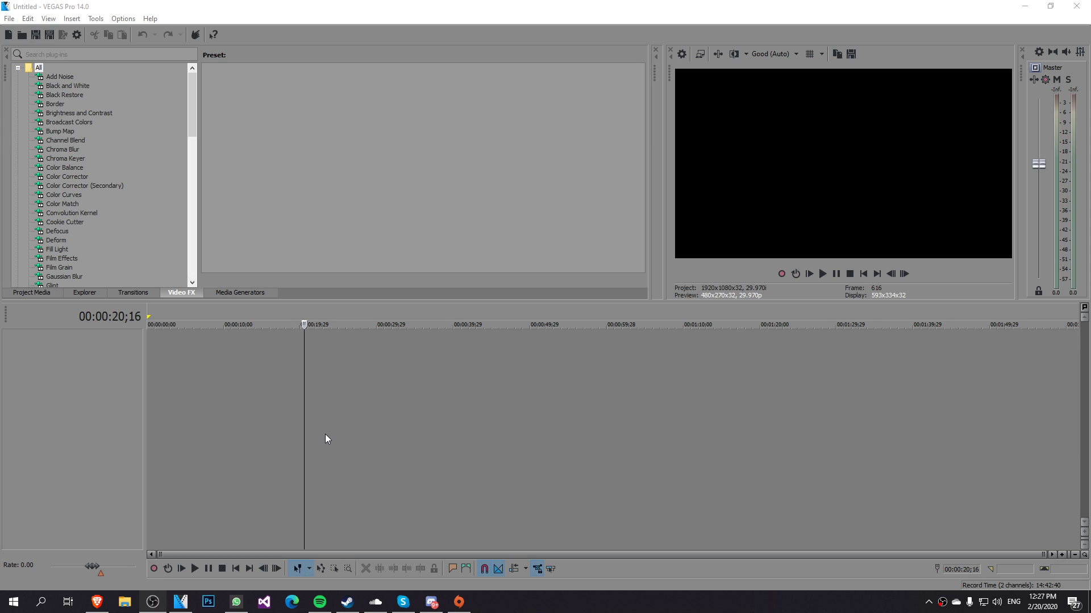
- Open the Intro-ul oficial Tutoriale Gratuite video, keeping the current project video settings
left_click(229, 325)
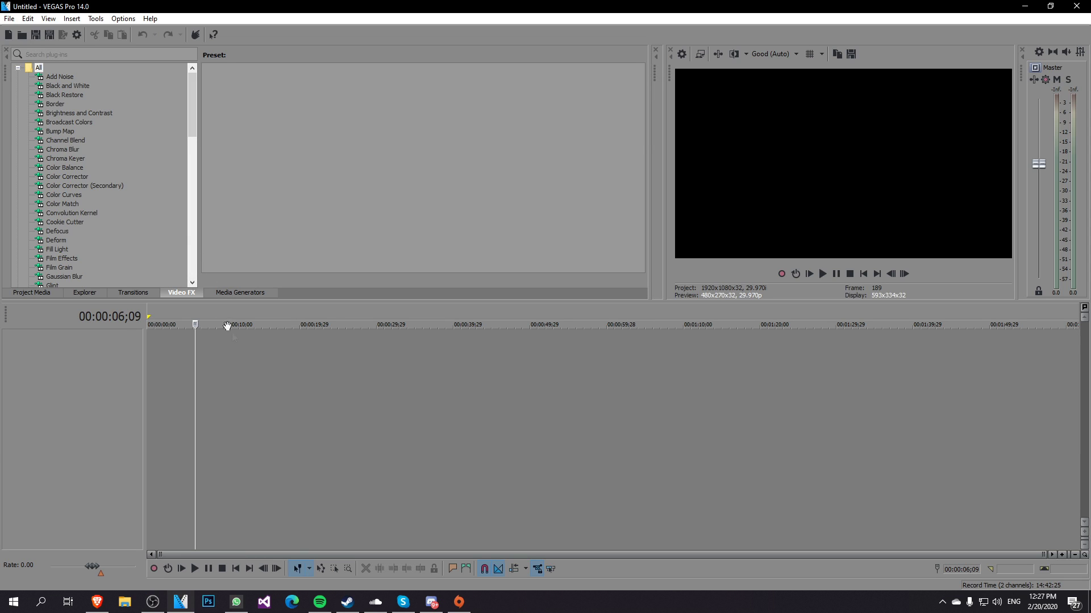
left_click(8, 21)
left_click(25, 43)
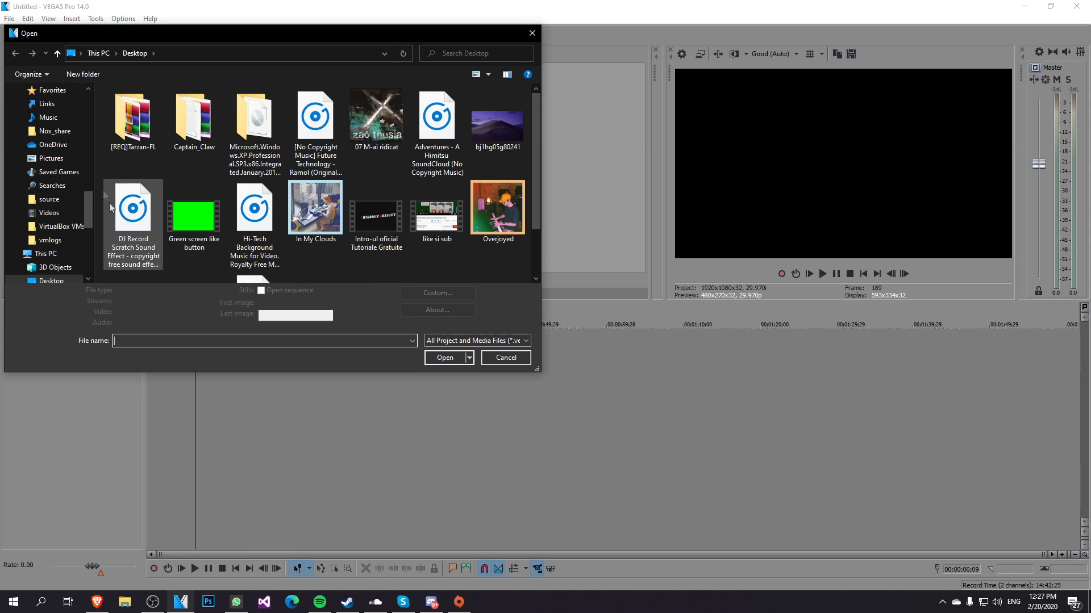
left_click(376, 222)
left_click(445, 358)
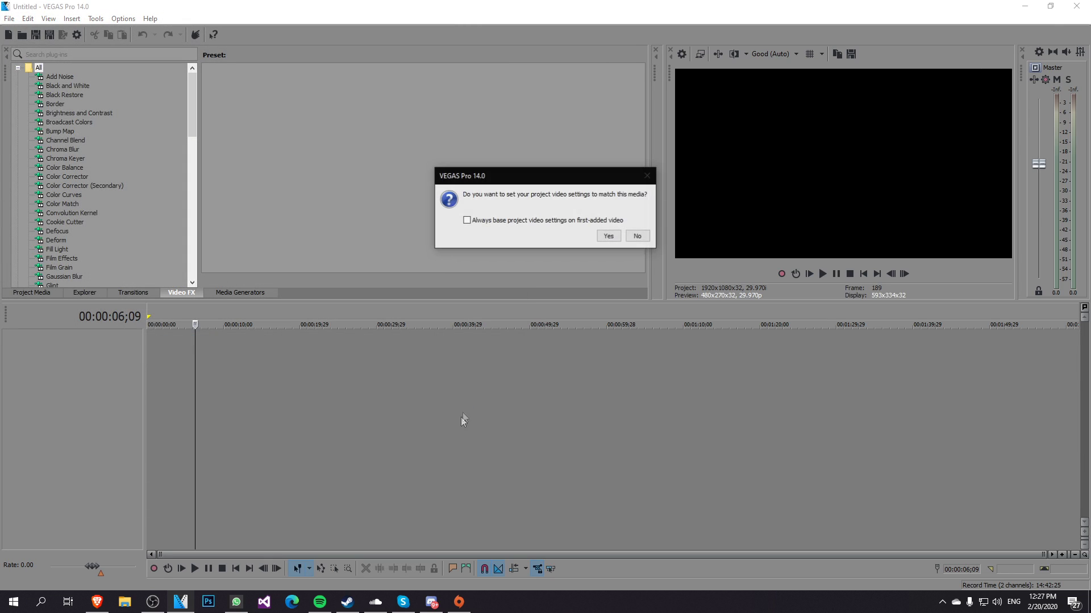
left_click(637, 236)
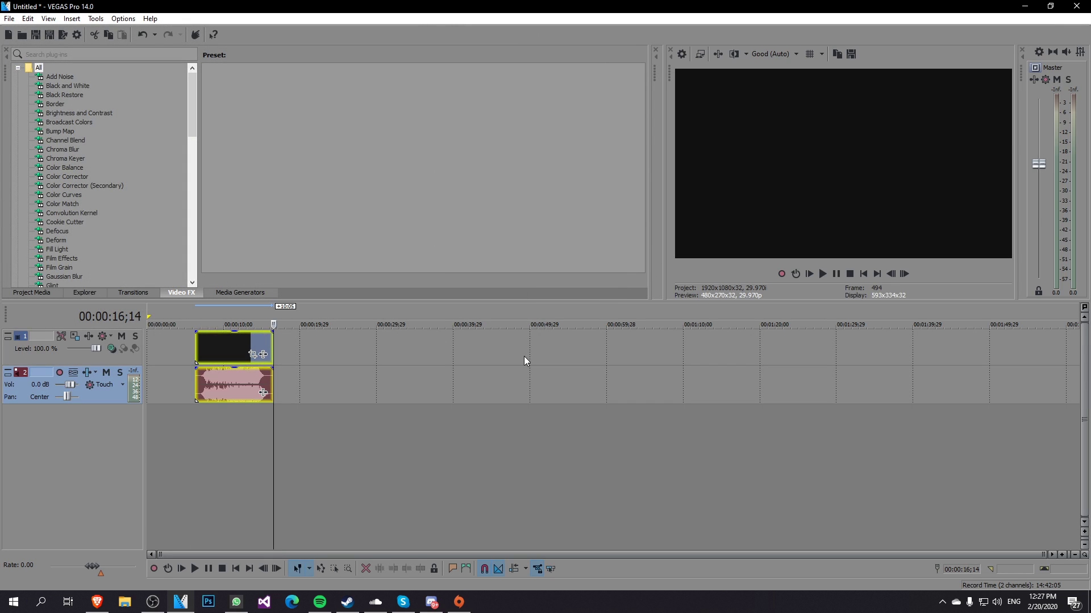
- Move the intro video and audio clips to start at 0:00 and park the playhead on the title
left_click_drag(234, 340, 186, 340)
left_click(183, 350)
left_click(195, 341)
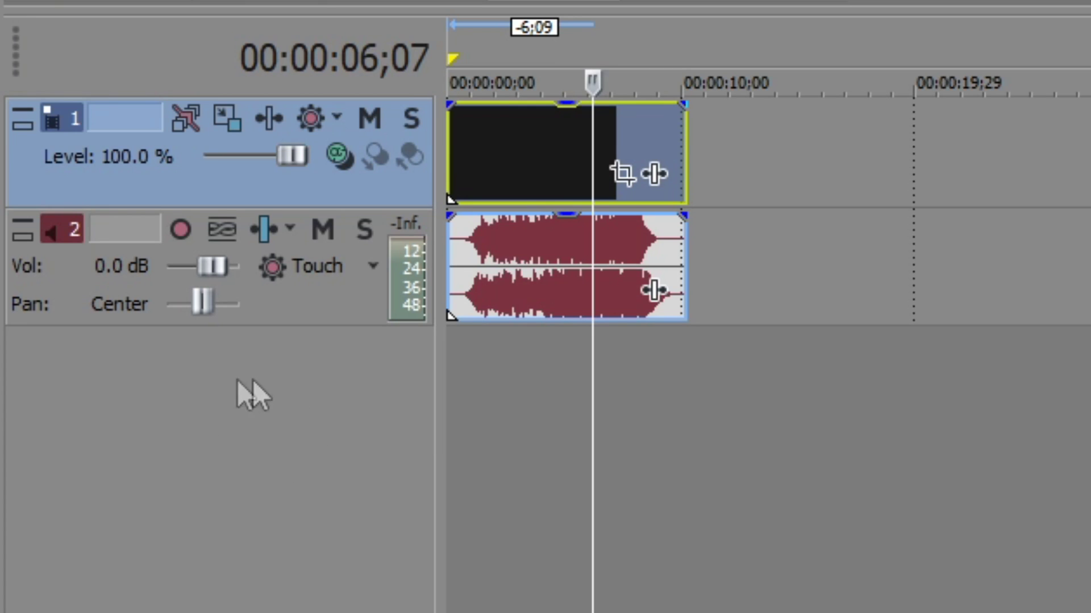
- Insert a new empty video track above the intro's tracks
right_click(196, 380)
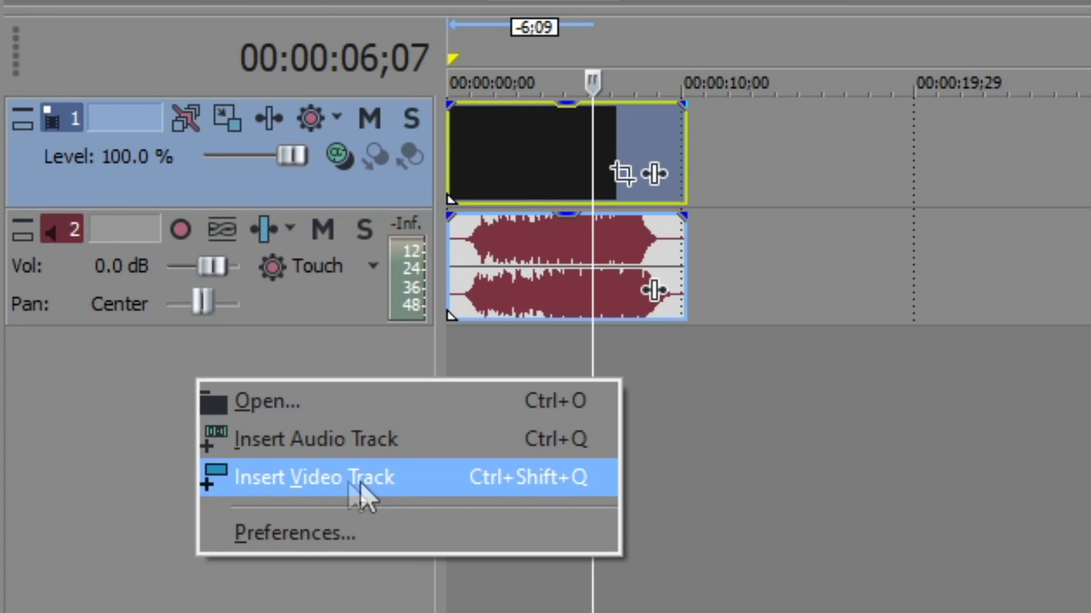
left_click(322, 484)
left_click(561, 165)
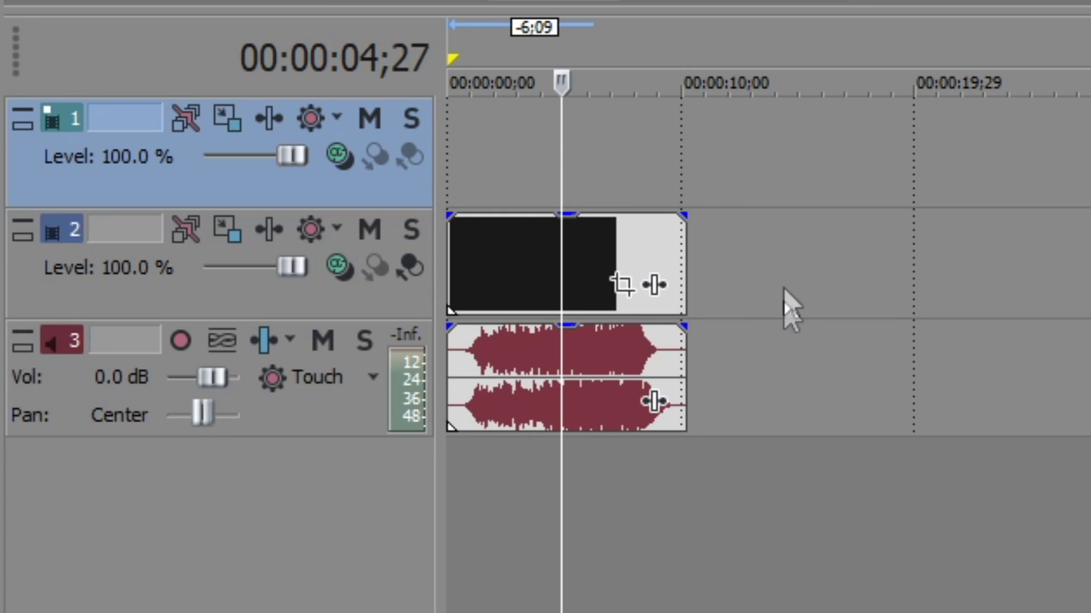
- Select the intro's video and audio events and bring up the video clip's context menu
left_click(346, 305)
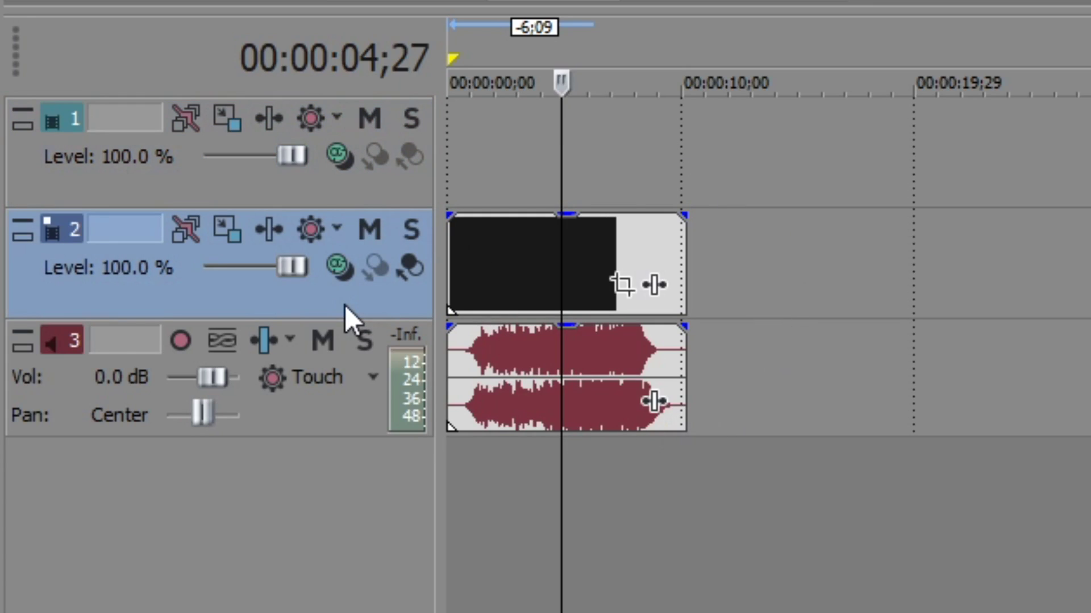
left_click(303, 425)
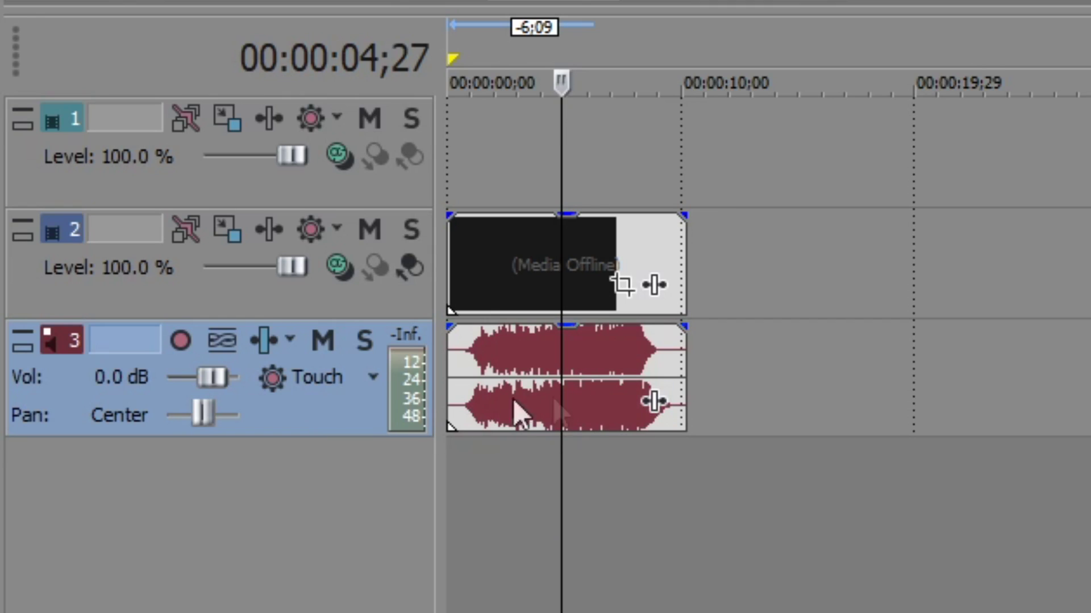
left_click(610, 488)
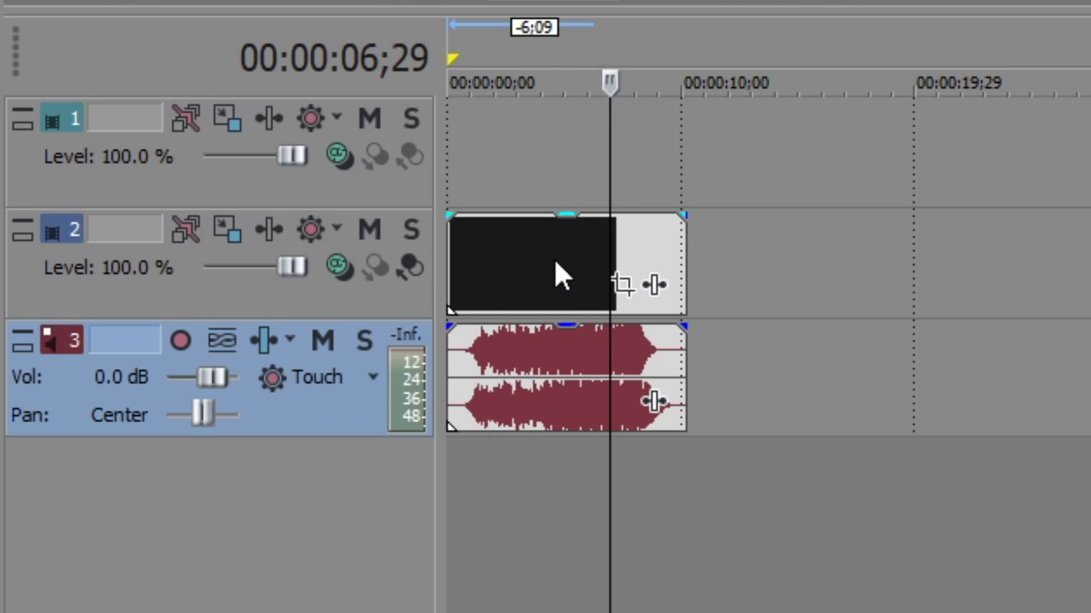
right_click(555, 260)
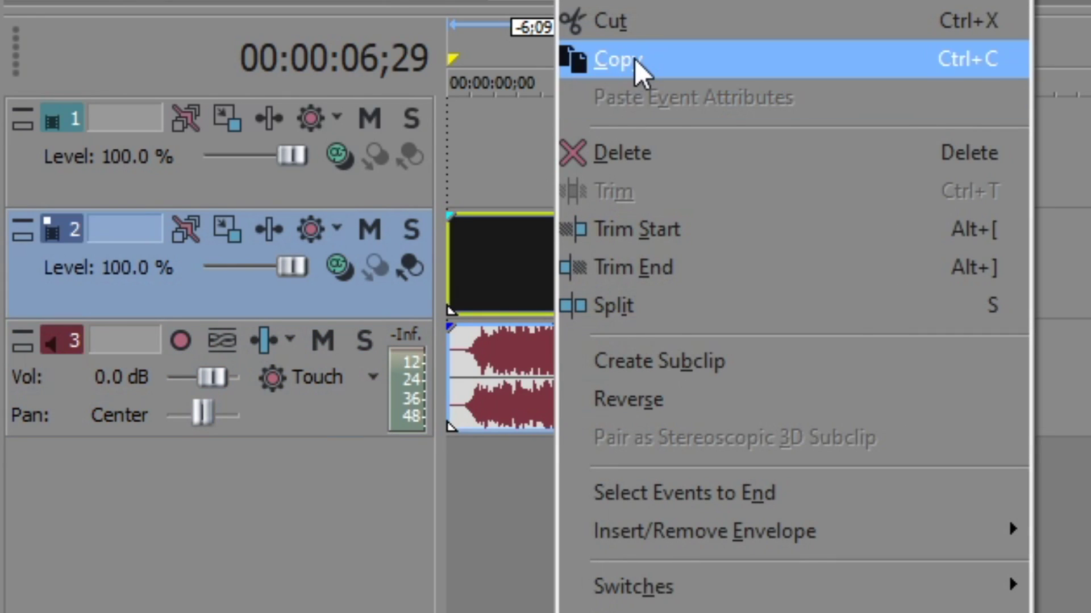
- Paste a copy of the intro video onto the new top track and delete the extra audio track
left_click(637, 61)
left_click(336, 203)
key("ctrl+v")
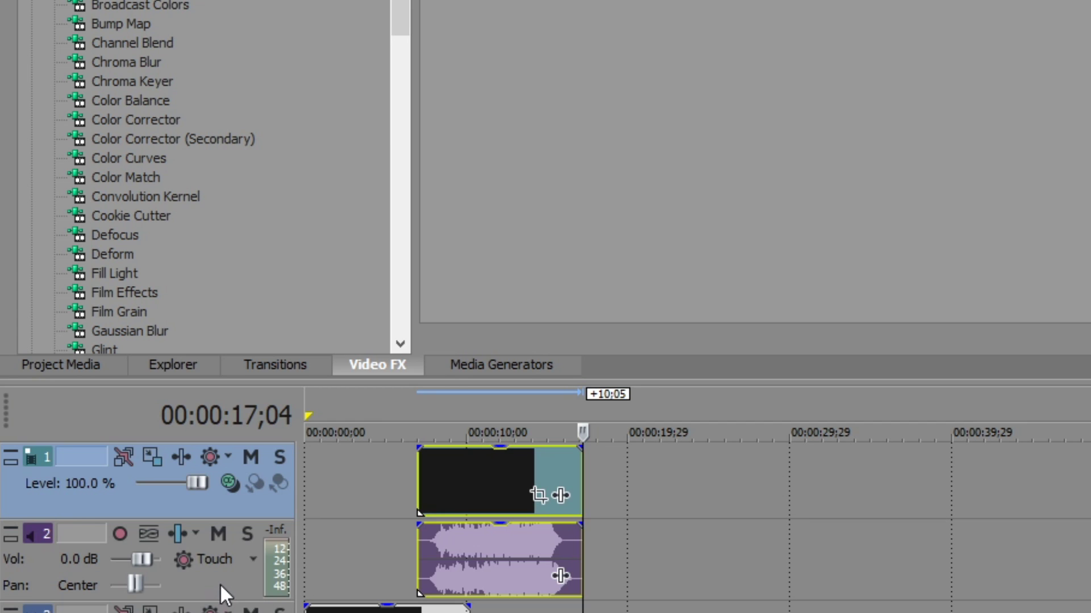
right_click(351, 311)
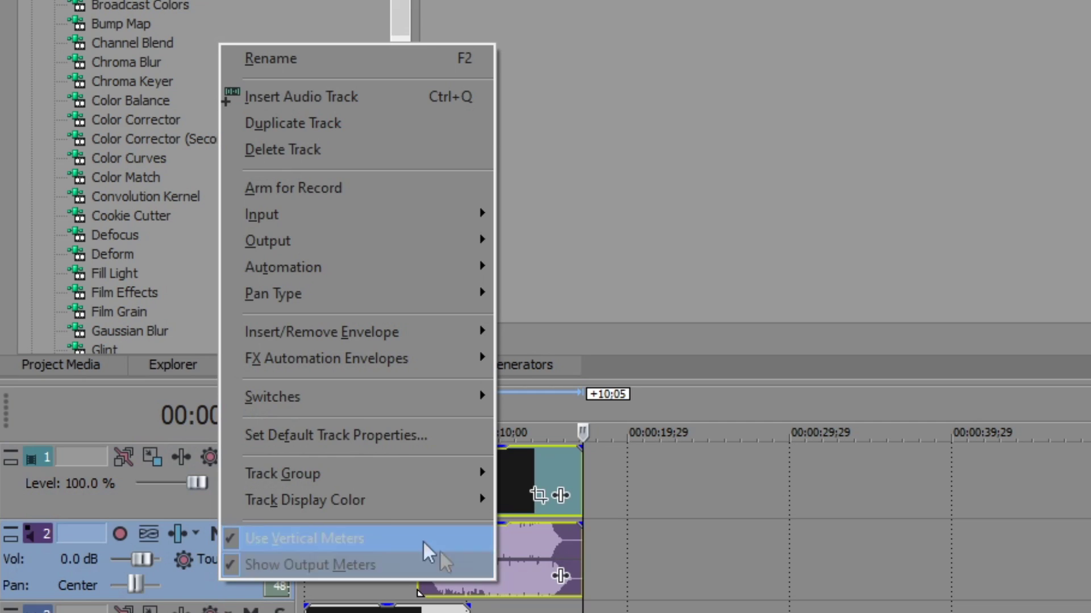
left_click(301, 151)
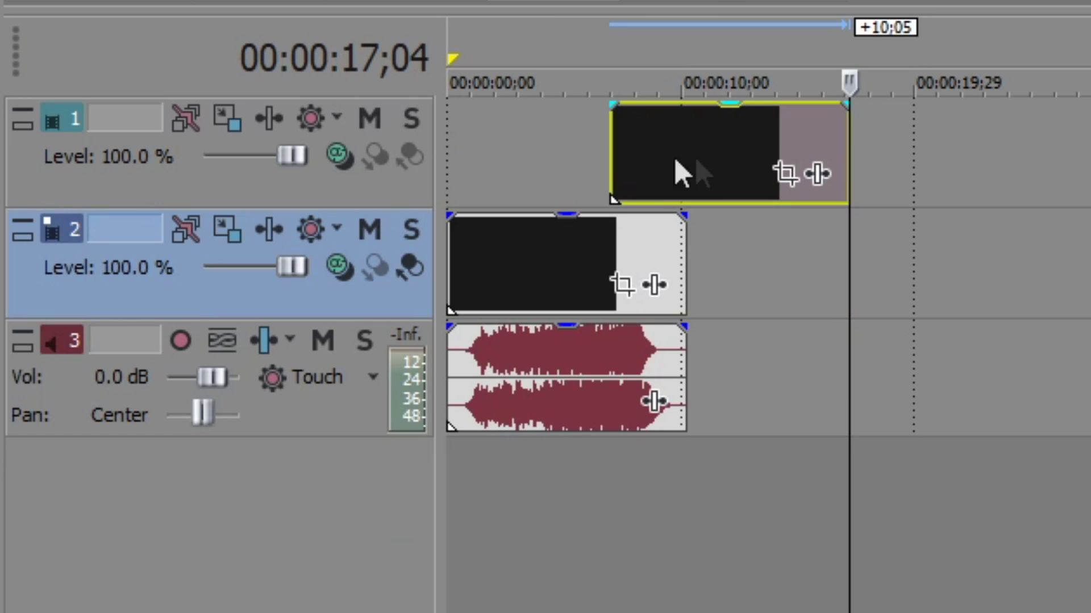
- Align the copied clip at 0:00 directly above the original intro clip
left_click_drag(674, 158, 512, 159)
left_click(516, 233)
left_click(579, 138)
left_click(567, 241)
left_click(577, 148)
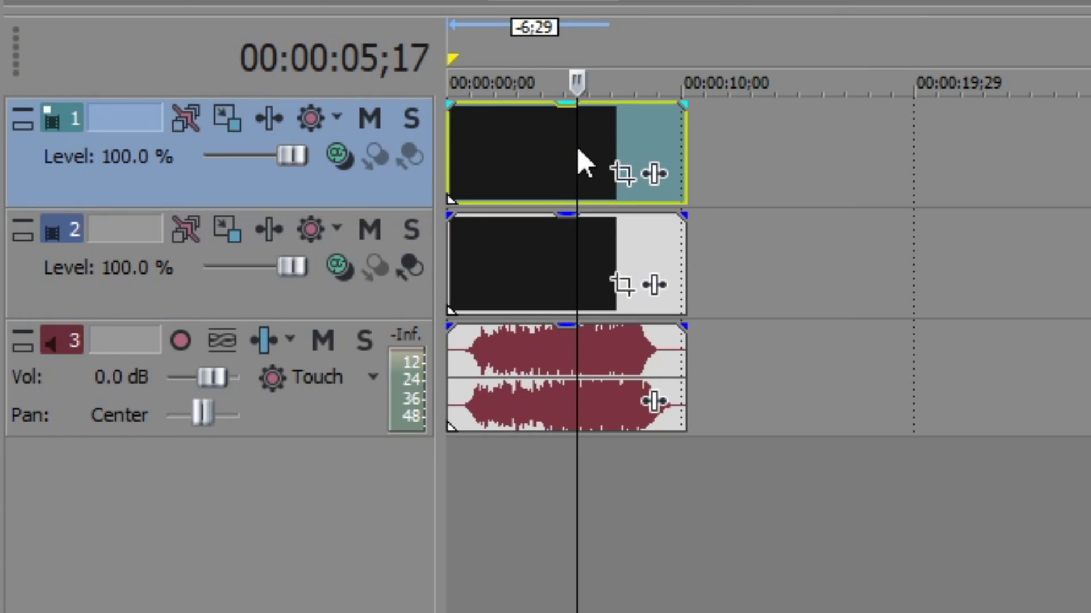
left_click(559, 244)
left_click(566, 170)
left_click(550, 249)
left_click(583, 166)
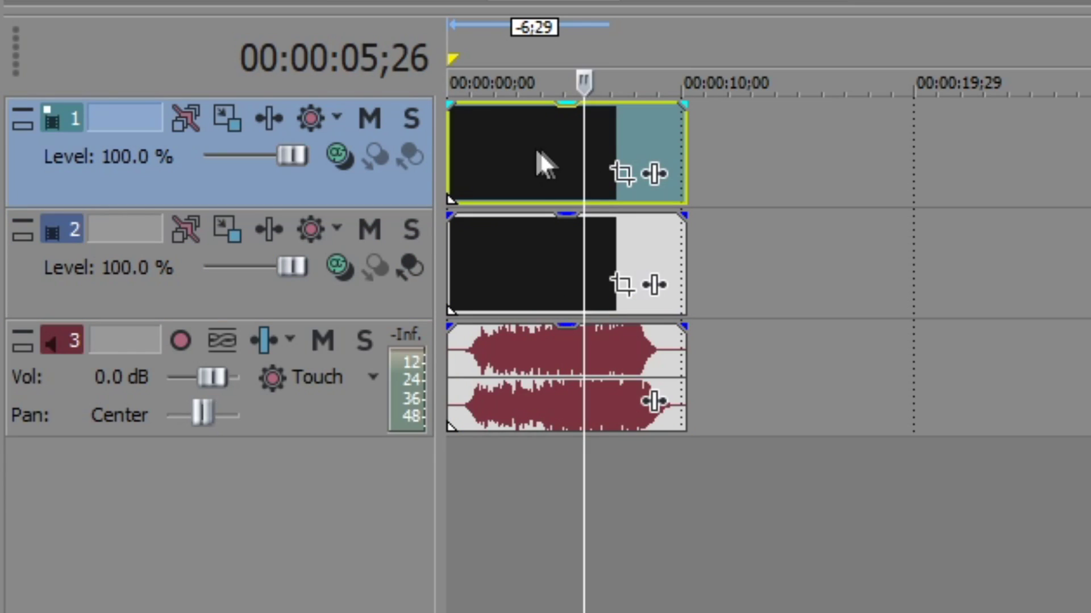
- Position the playhead on the title frame within the copied clip
left_click(517, 163)
left_click(568, 161)
left_click(526, 159)
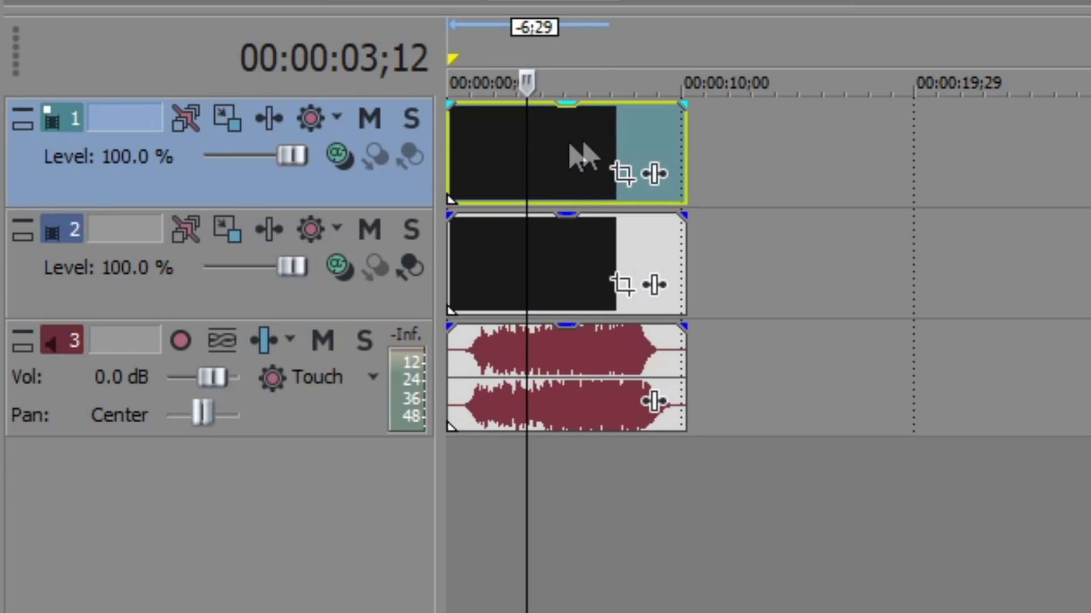
left_click(601, 165)
left_click(623, 174)
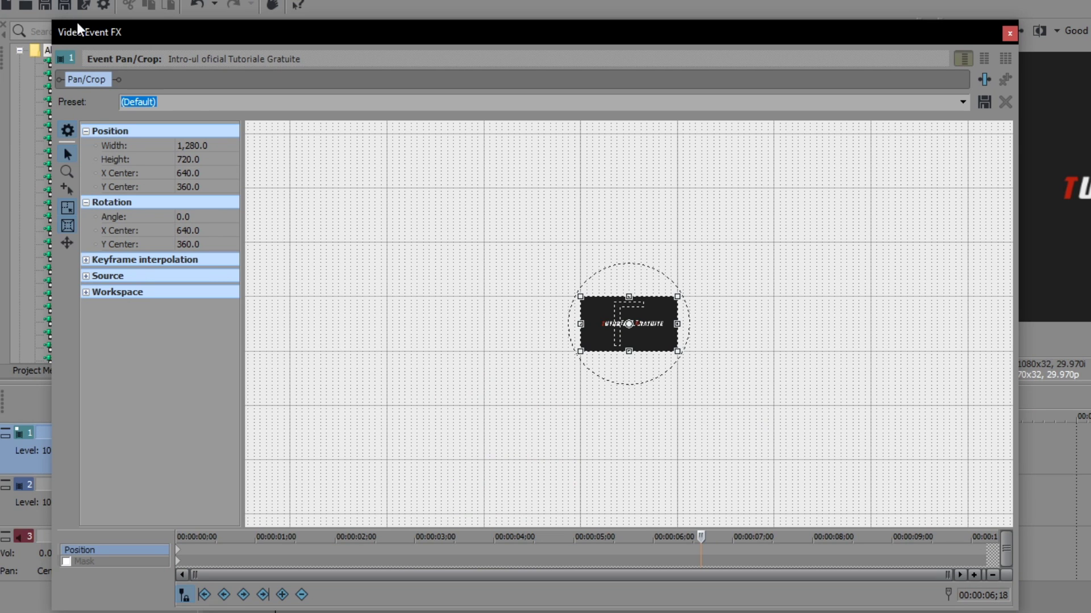
scroll(631, 326, "up", 1)
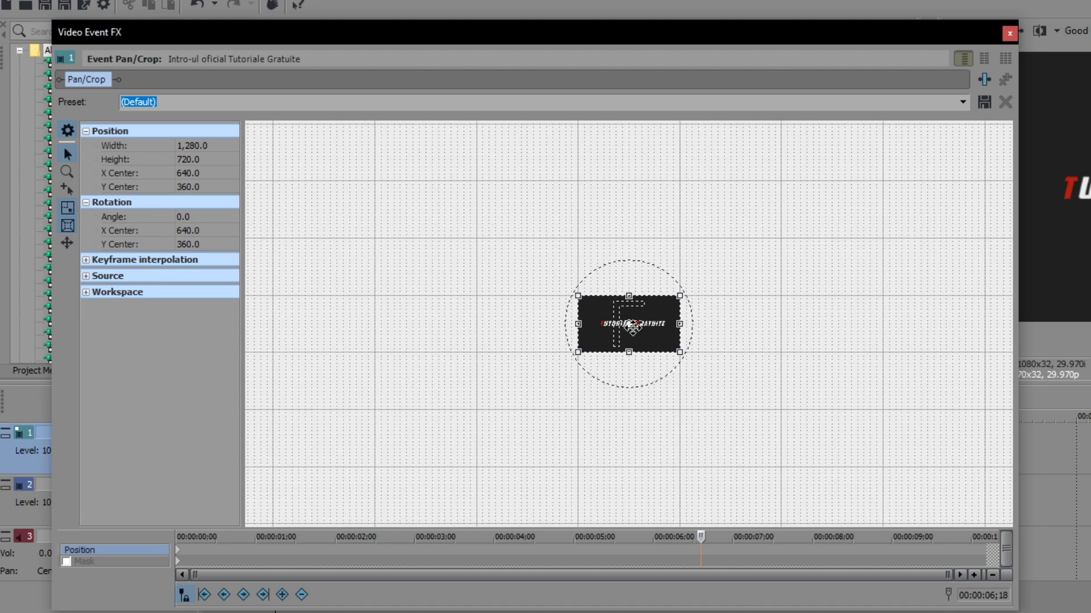
scroll(631, 326, "up", 6)
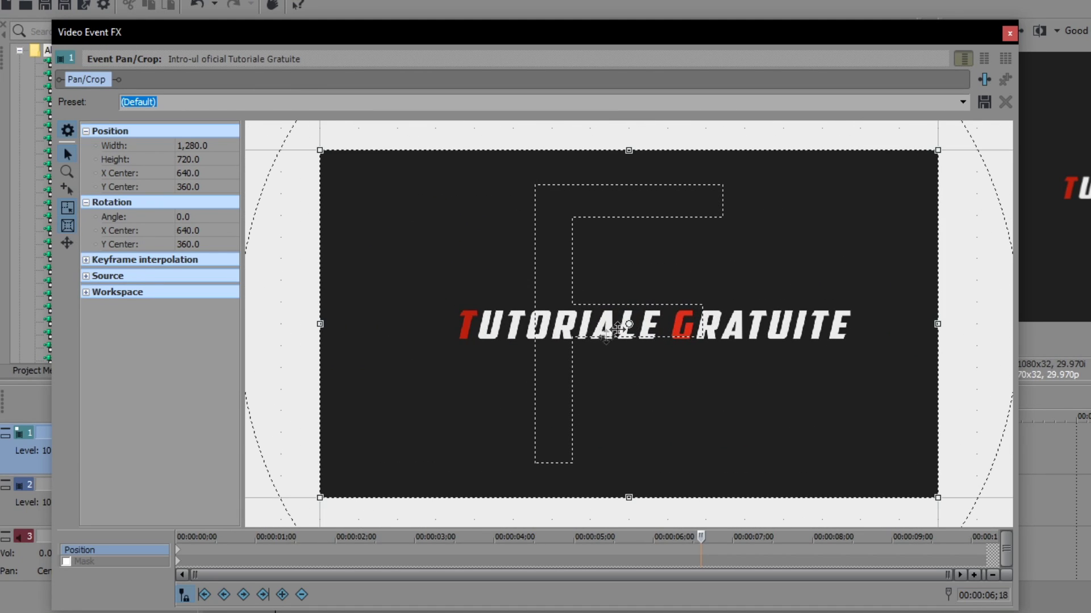
left_click_drag(315, 559, 947, 559)
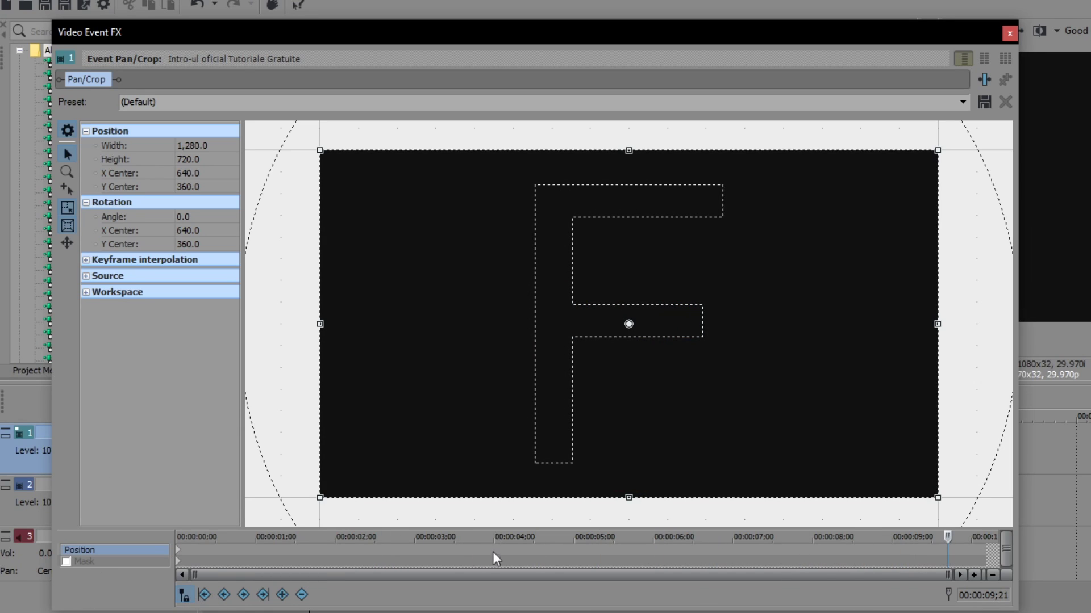
left_click_drag(496, 557, 707, 552)
left_click(382, 556)
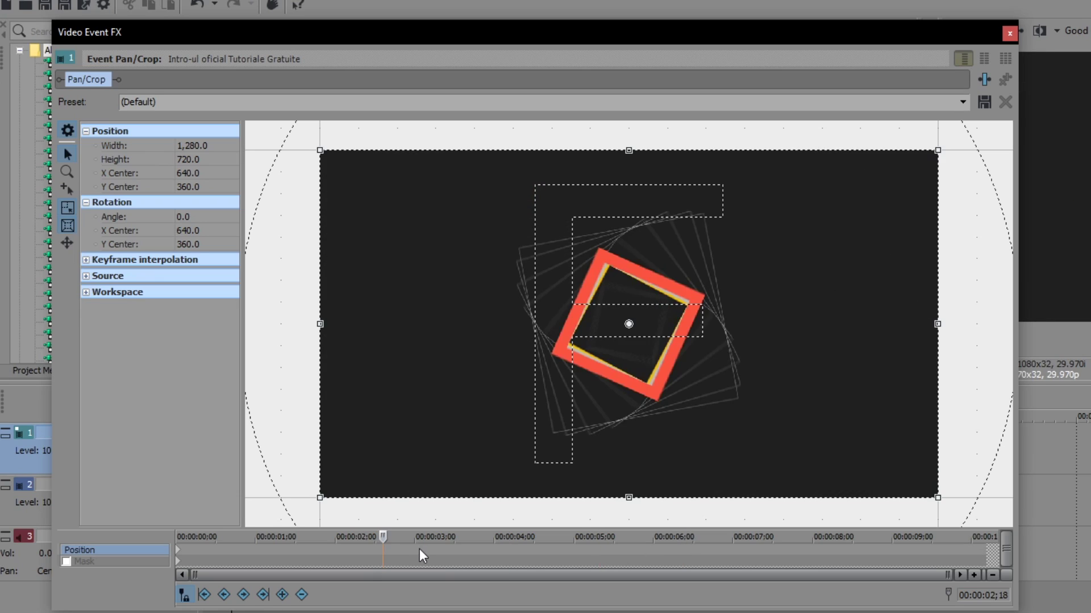
left_click(419, 556)
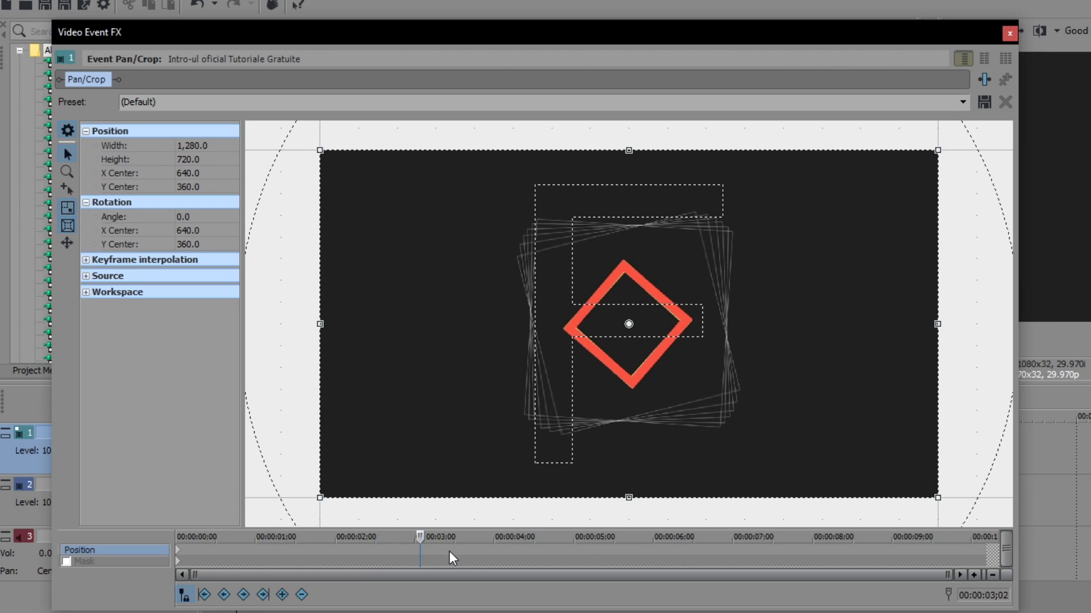
left_click_drag(448, 556, 698, 556)
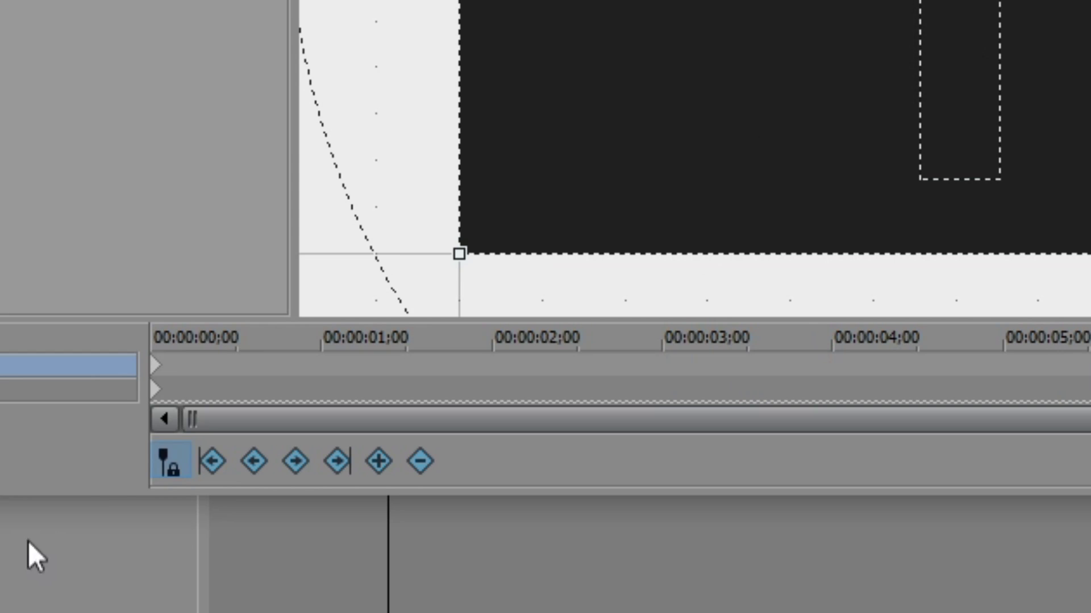
left_click(166, 463)
left_click_drag(693, 559, 537, 558)
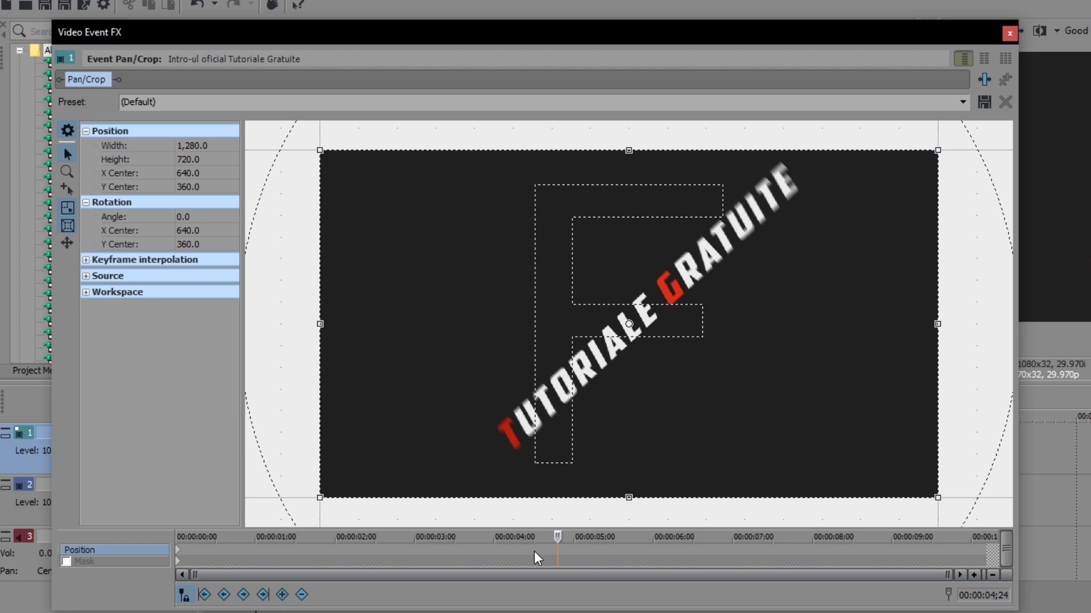
left_click_drag(420, 559, 608, 558)
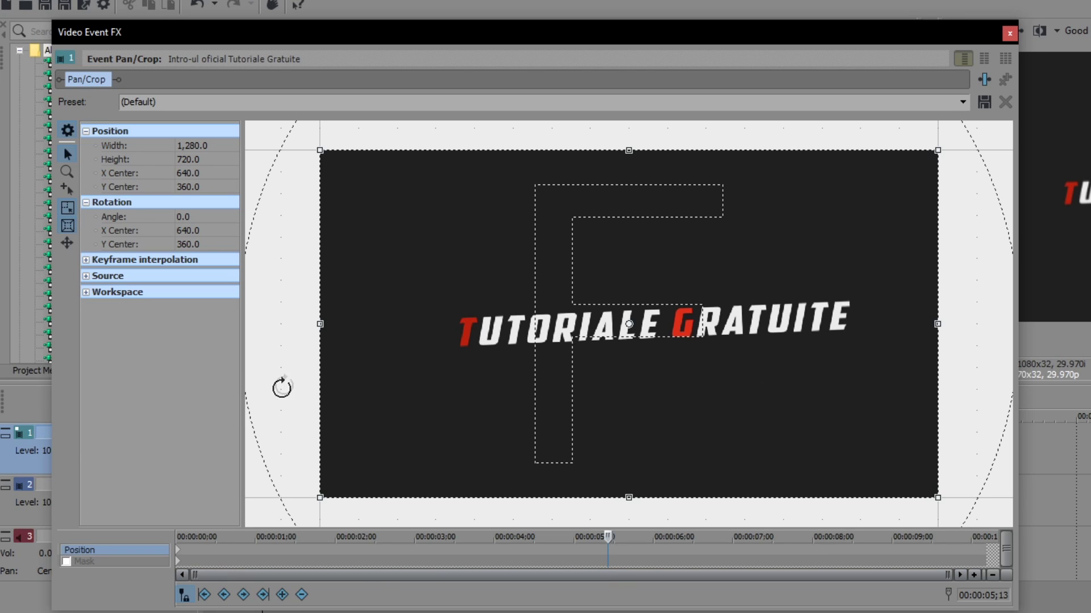
- Enable masking and draw a rectangle around the TUTORIALE GRATUITE title, centred near 697.8, 356.6
left_click(66, 562)
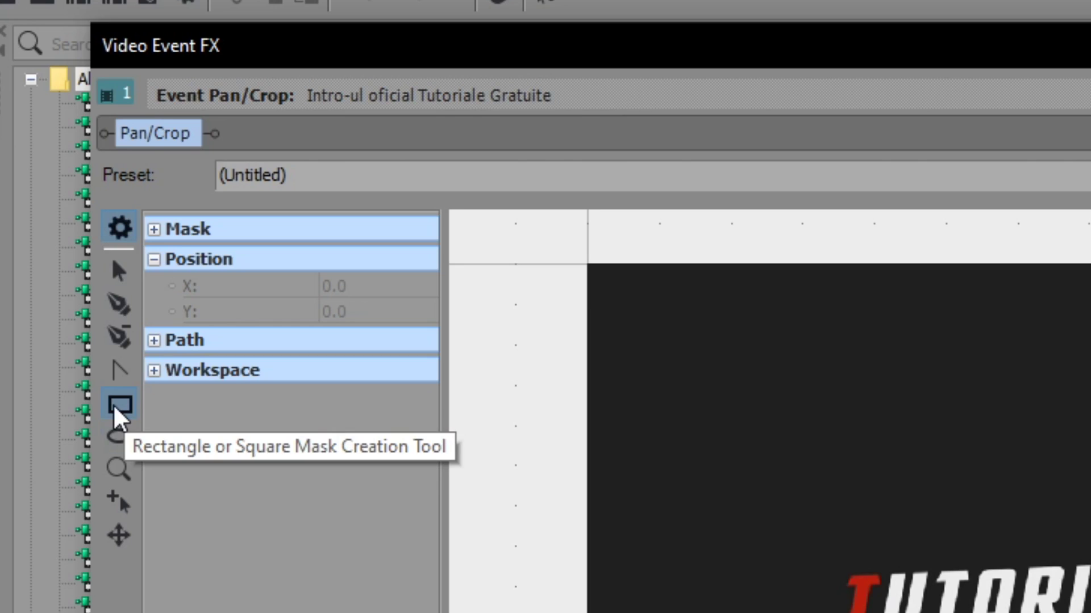
left_click(118, 403)
left_click_drag(449, 300, 875, 362)
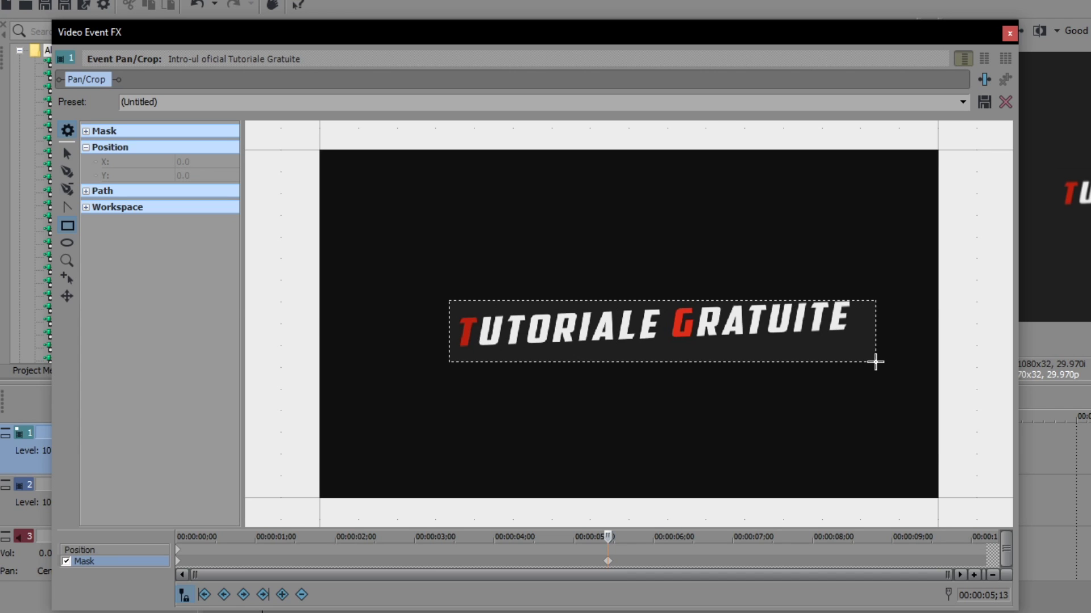
left_click_drag(721, 331, 715, 322)
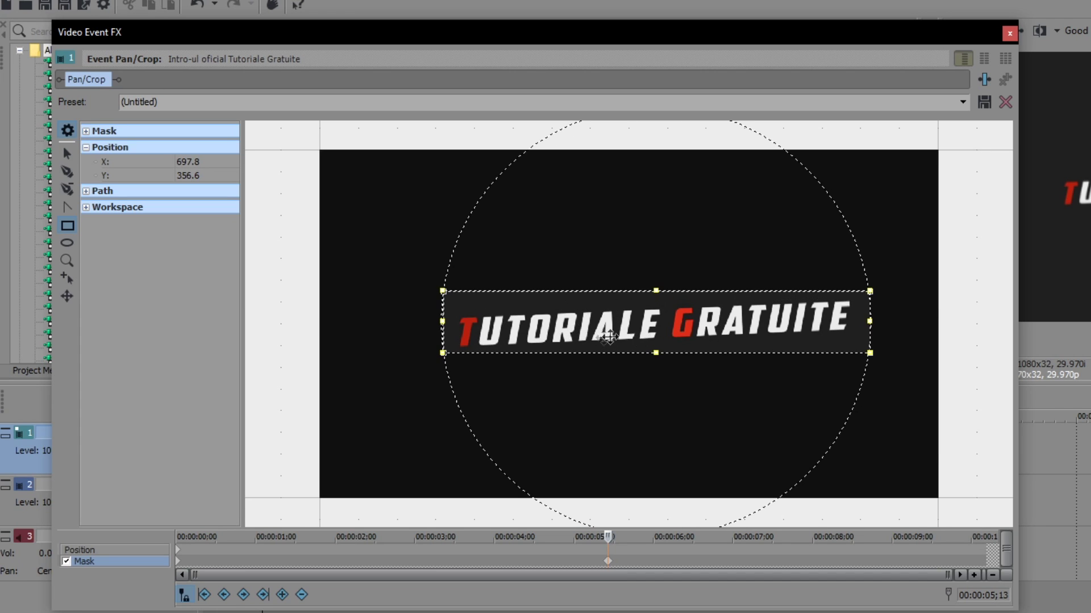
- Nudge the title mask down slightly and draw a trial oval mask below the title
left_click_drag(591, 336, 591, 338)
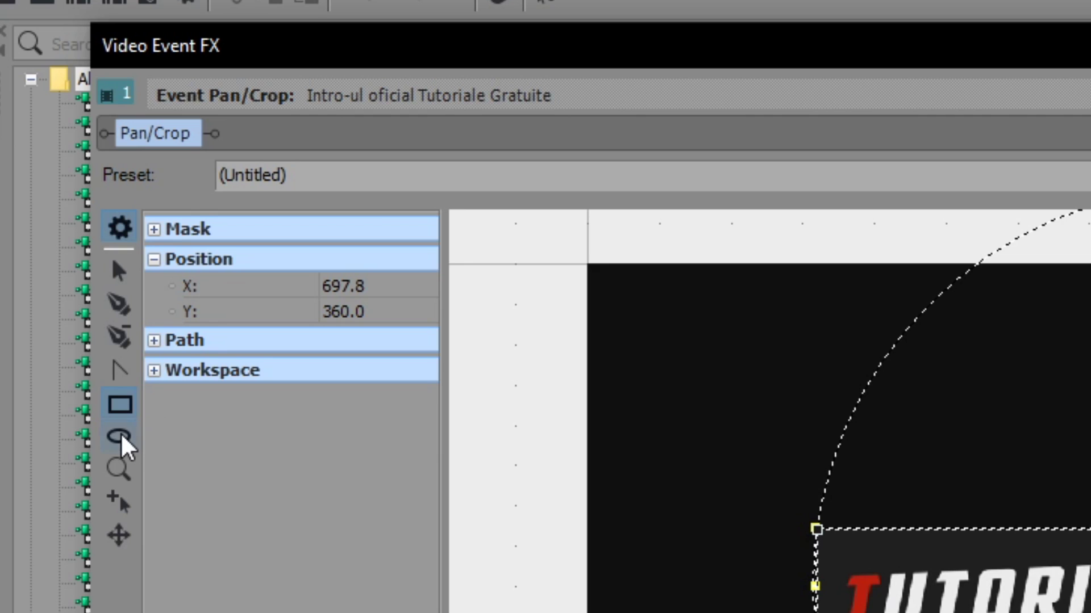
left_click(68, 246)
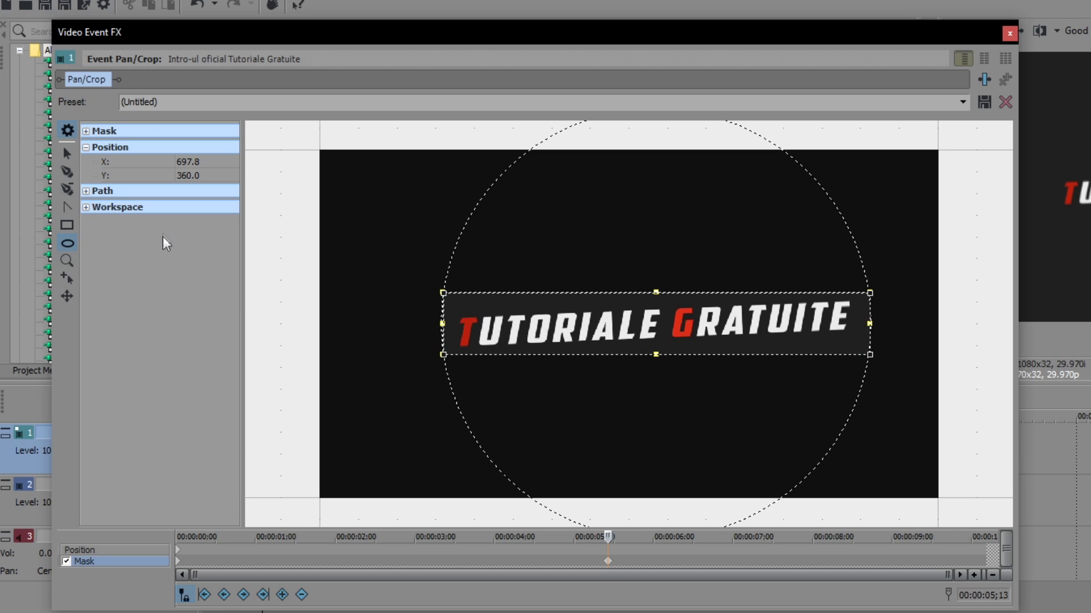
left_click(437, 417)
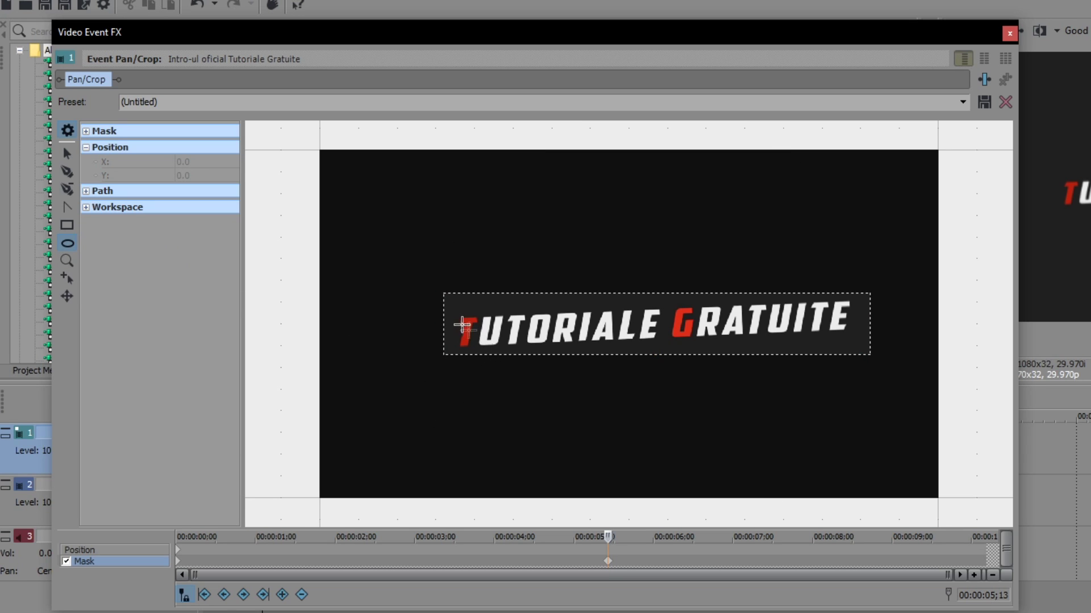
left_click_drag(461, 323, 625, 423)
left_click_drag(550, 370, 541, 404)
left_click(67, 207)
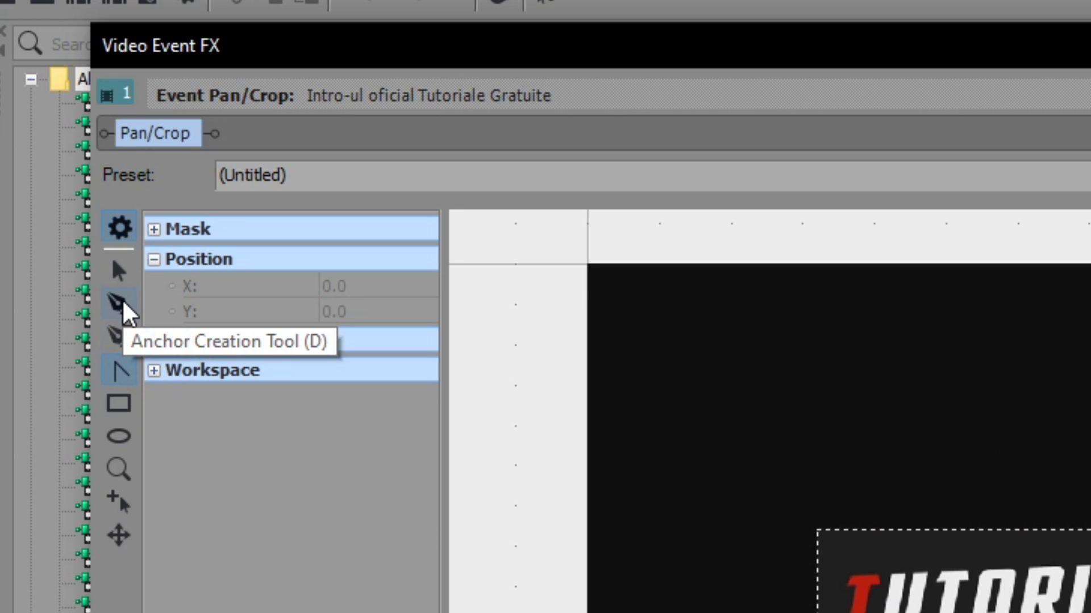
- Draw a trial three-point triangle mask, delete it, and close the Pan/Crop editor
left_click(120, 304)
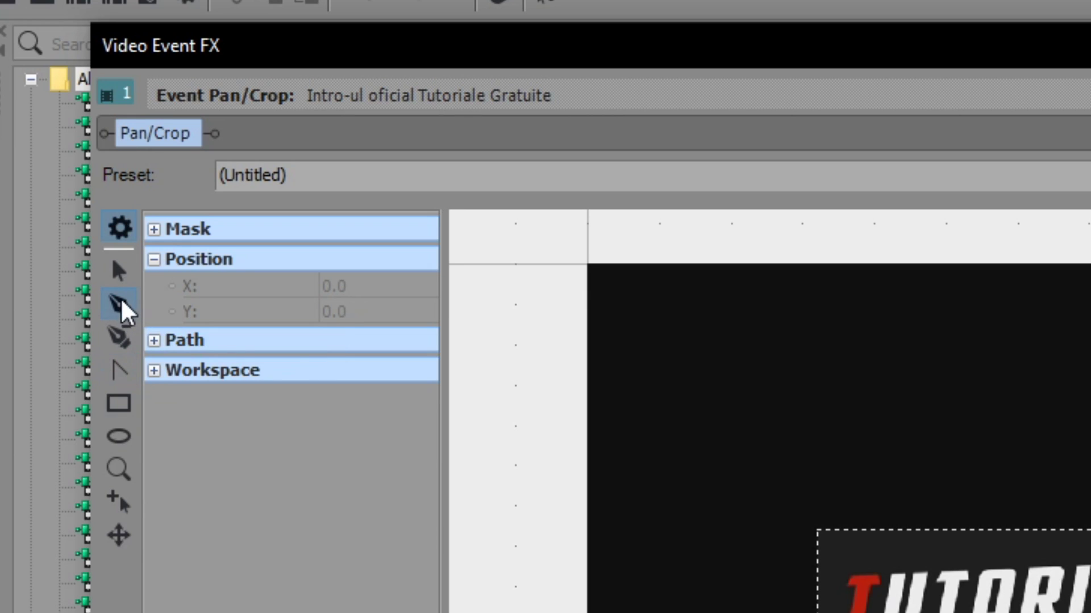
left_click(943, 417)
left_click(650, 249)
left_click(512, 281)
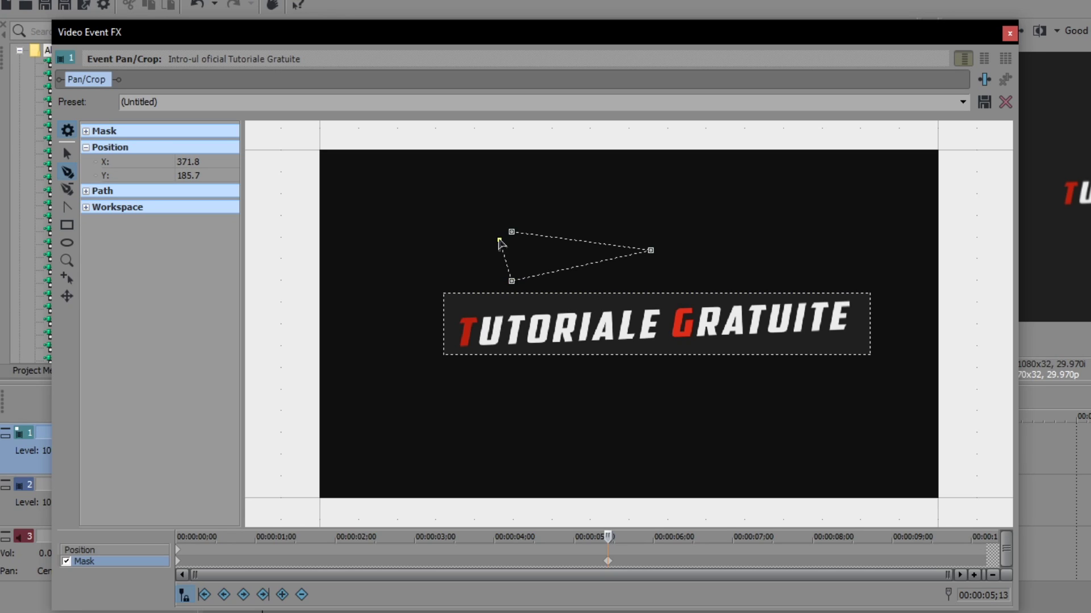
left_click(511, 233)
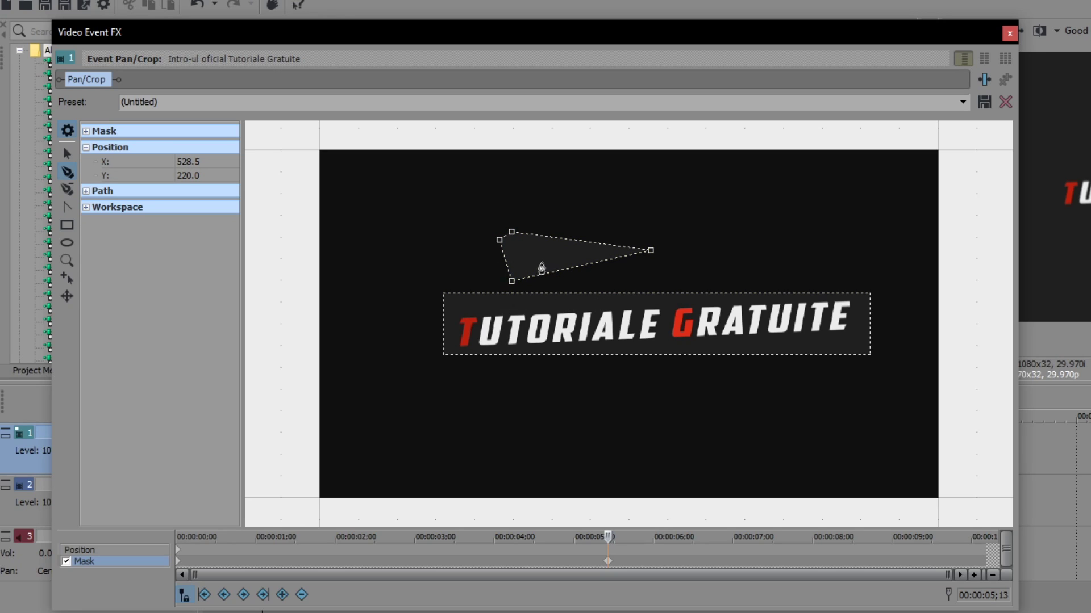
left_click(546, 264)
left_click(547, 275)
key("Delete")
left_click(68, 226)
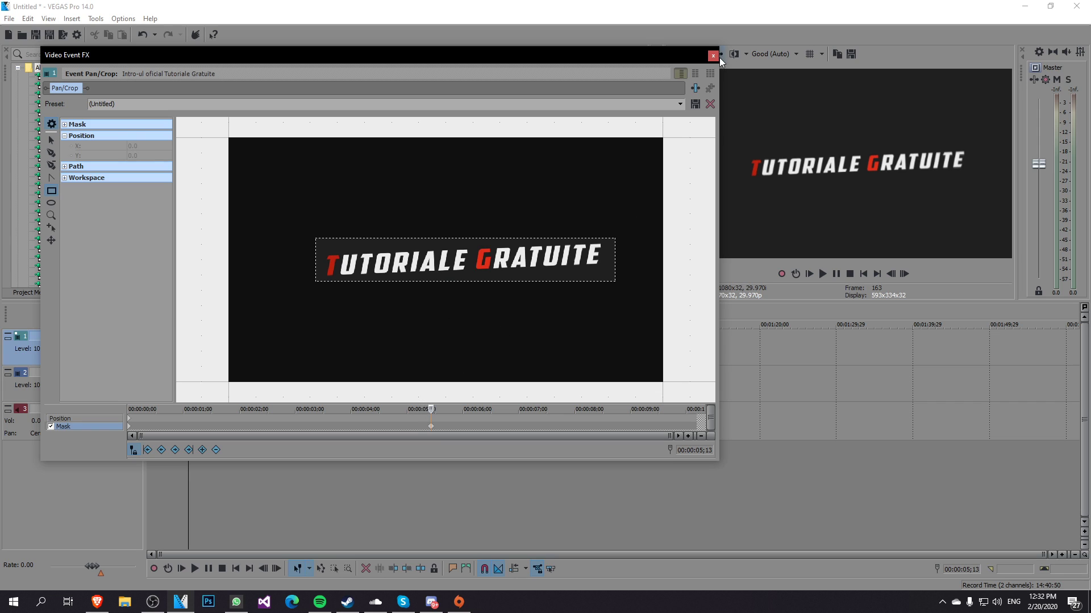
left_click(1010, 33)
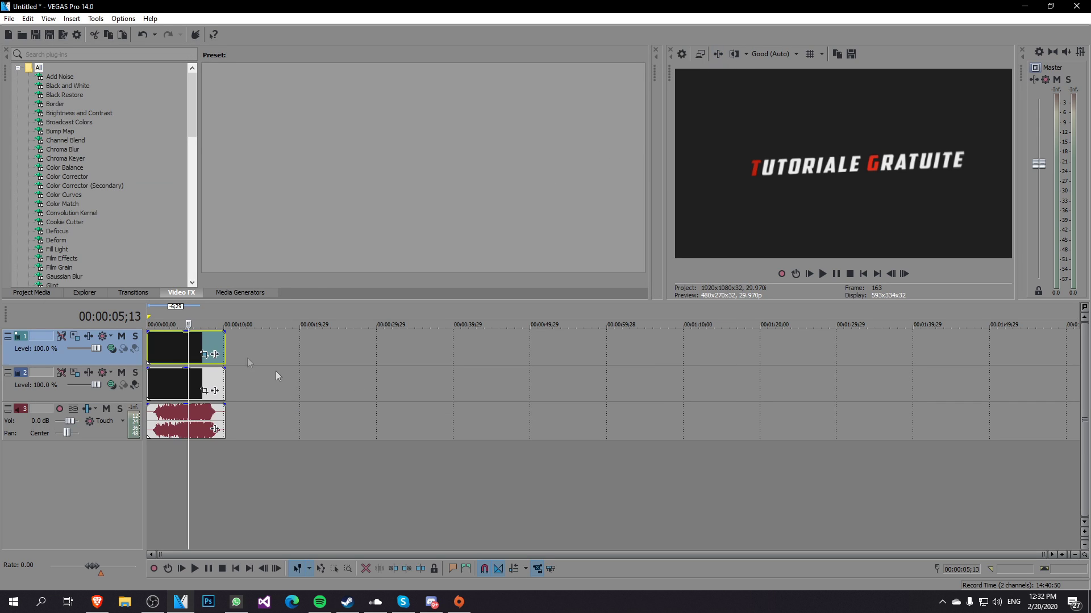
- Search Video FX for 'blur' and drop the Linear Blur Vertical Extreme preset on the track 1 clip
left_click(180, 343)
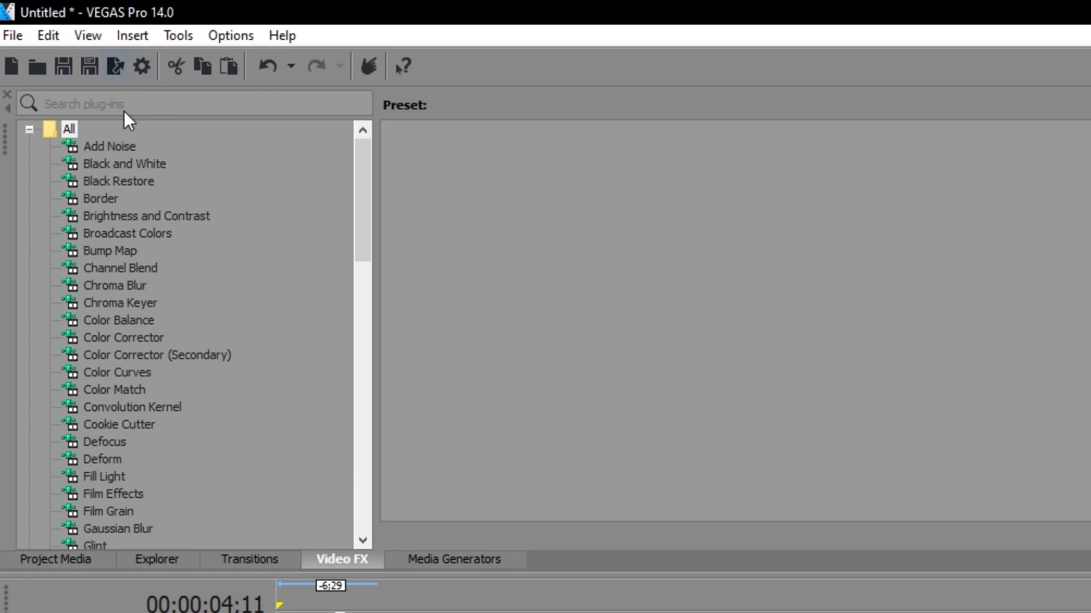
left_click(128, 106)
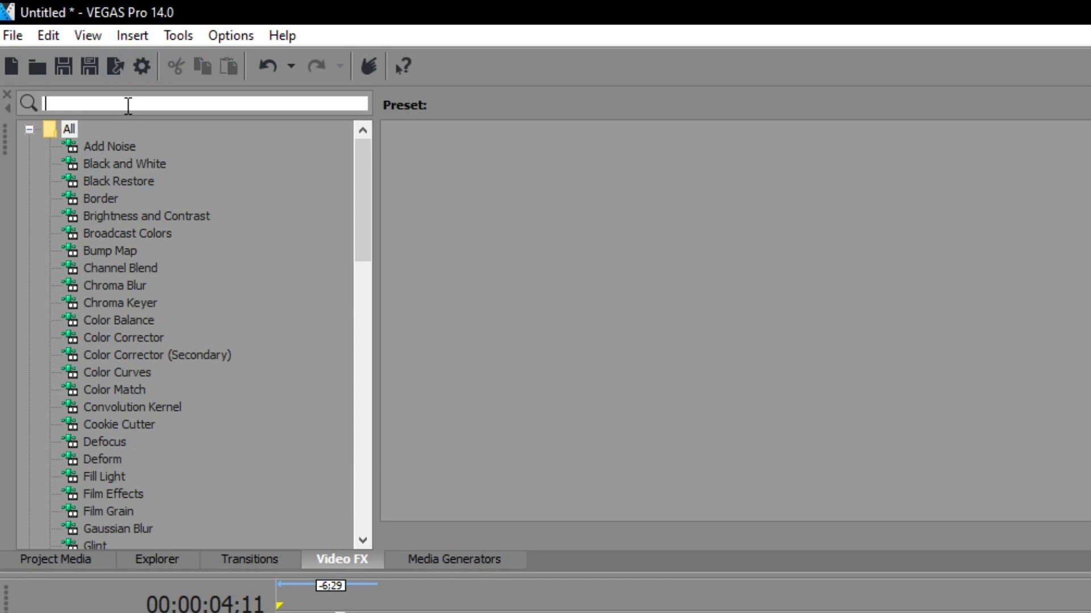
type("blur")
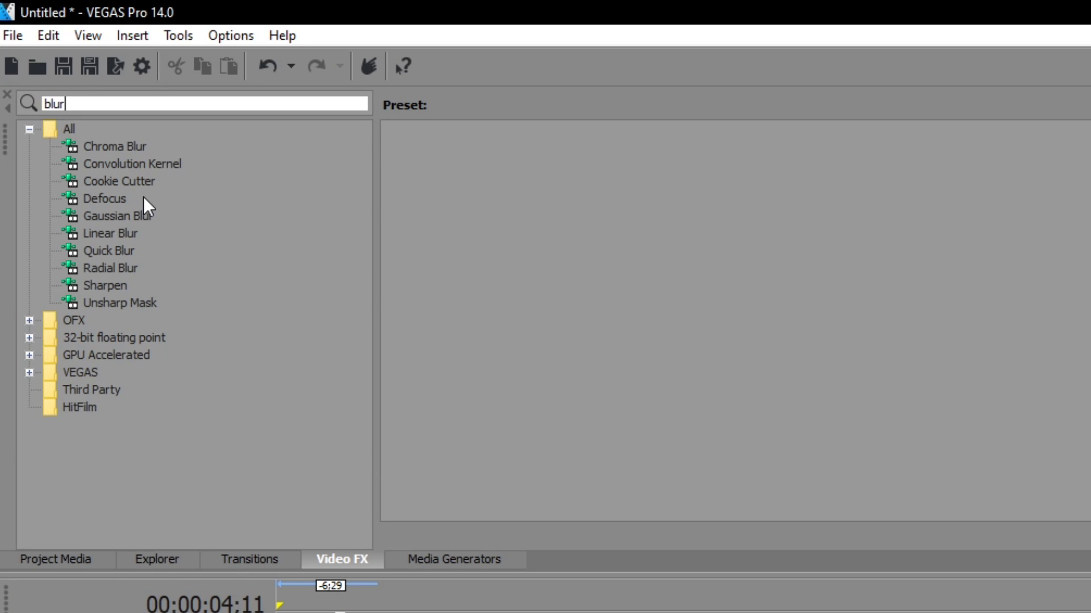
left_click(130, 234)
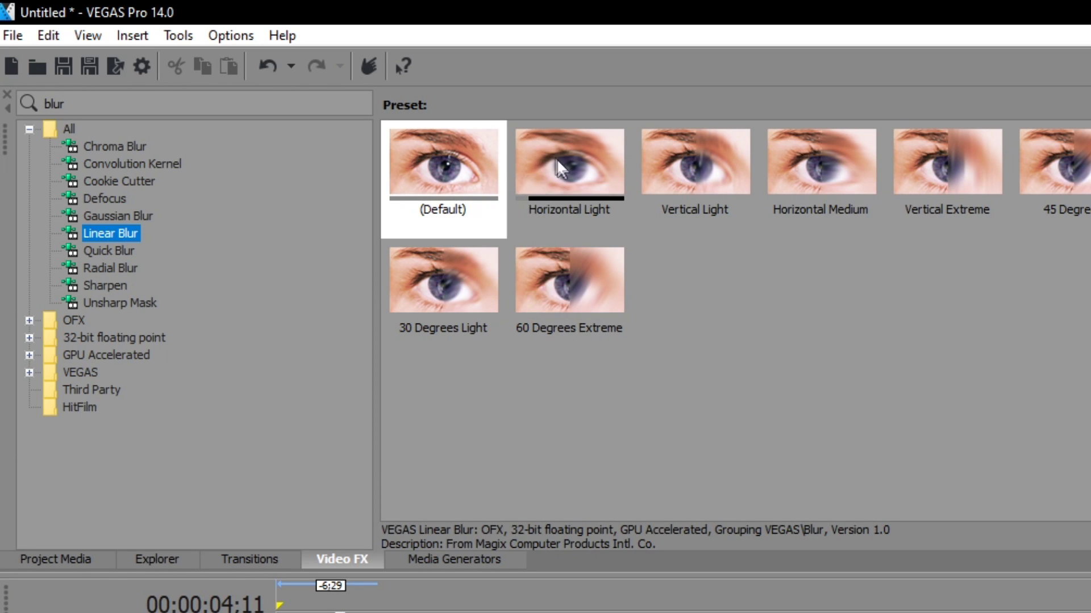
left_click_drag(677, 161, 980, 172)
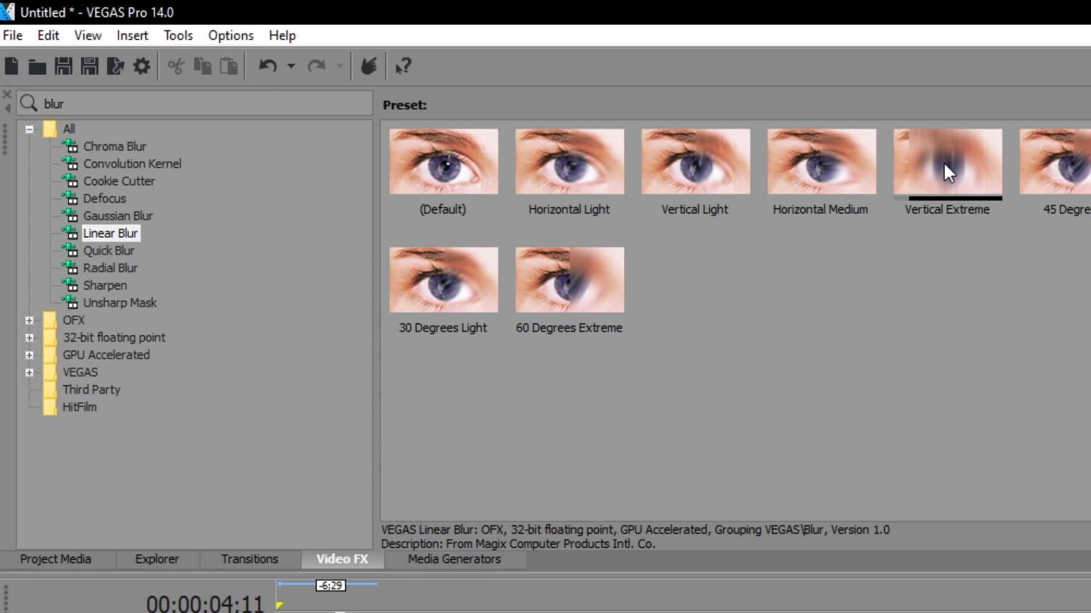
left_click_drag(943, 162, 903, 193)
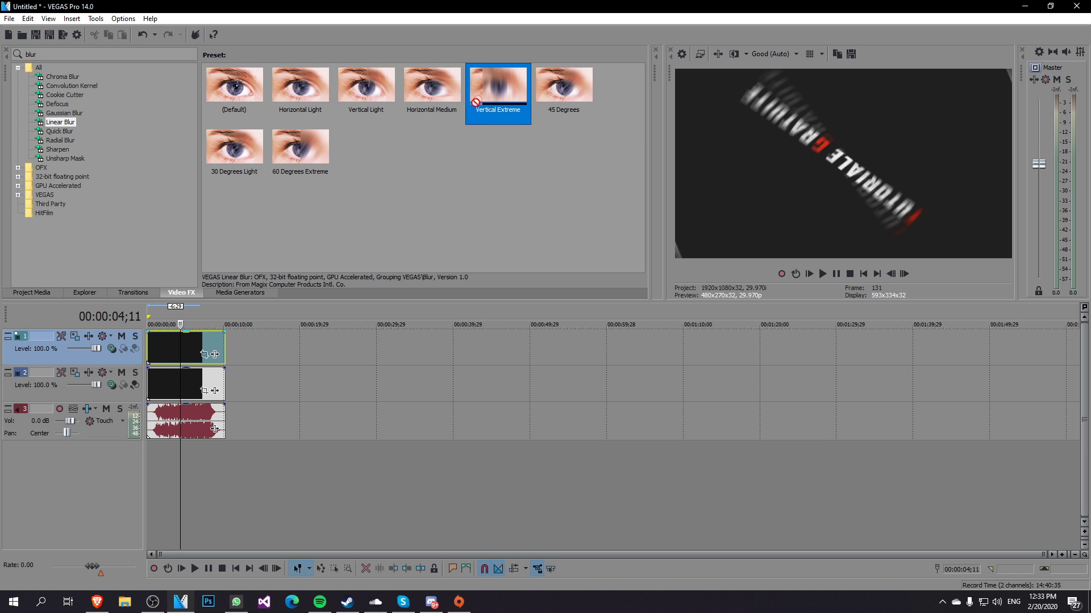
left_click_drag(473, 99, 186, 346)
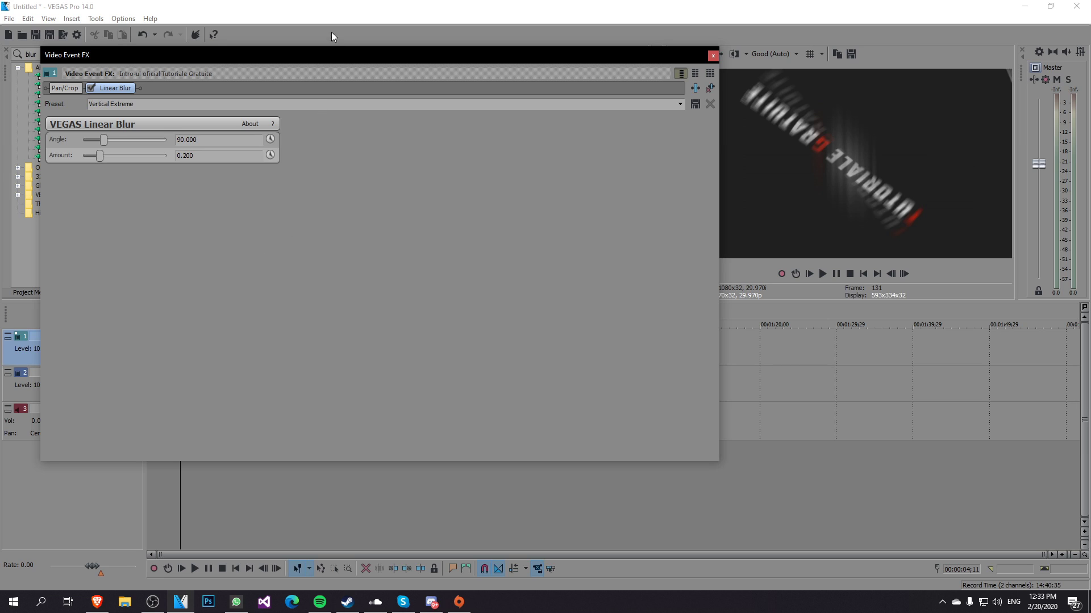
- Lower the title's Linear Blur amount to 0.075 and tilt its angle to 29.388, then close it
left_click_drag(333, 54, 304, 46)
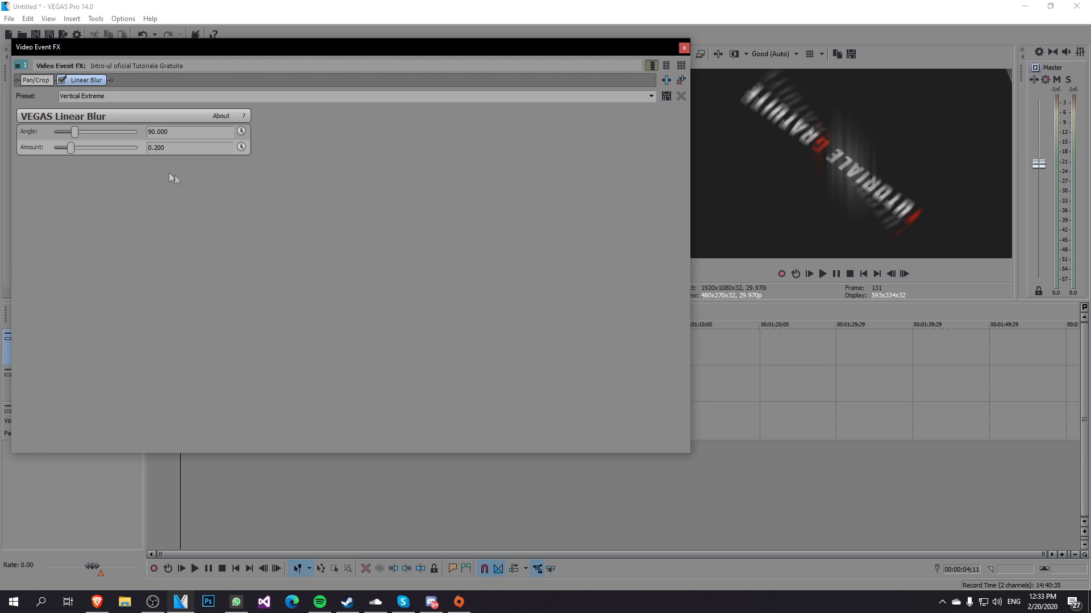
left_click_drag(192, 47, 518, 267)
left_click(194, 343)
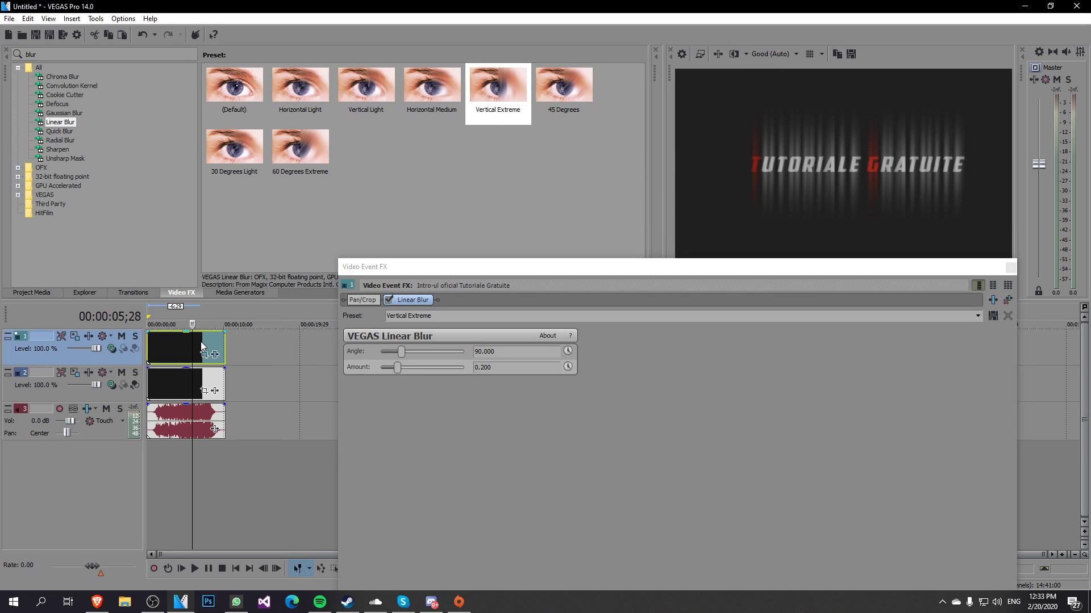
left_click_drag(537, 451, 278, 42)
mouse_move(54, 142)
left_mouse_down()
mouse_move(87, 142)
mouse_move(44, 143)
left_mouse_up()
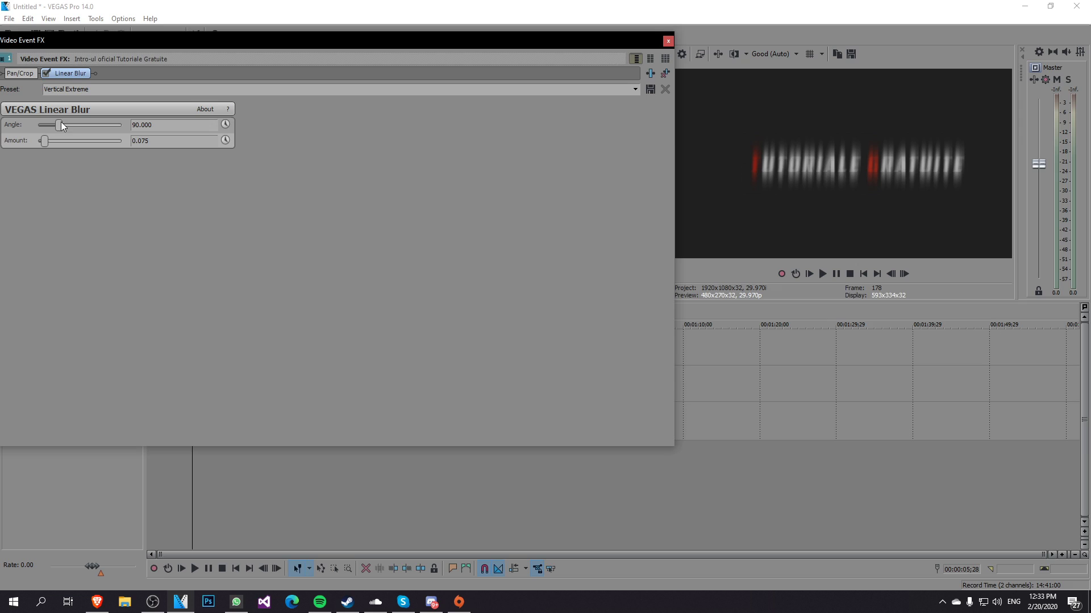
left_click_drag(60, 124, 49, 127)
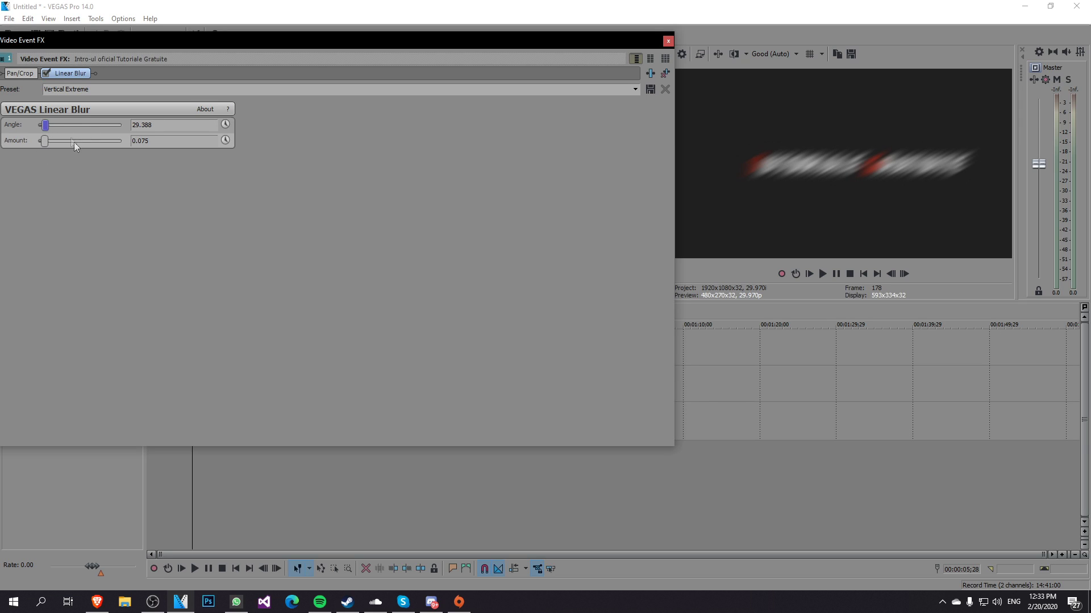
left_click_drag(459, 47, 478, 67)
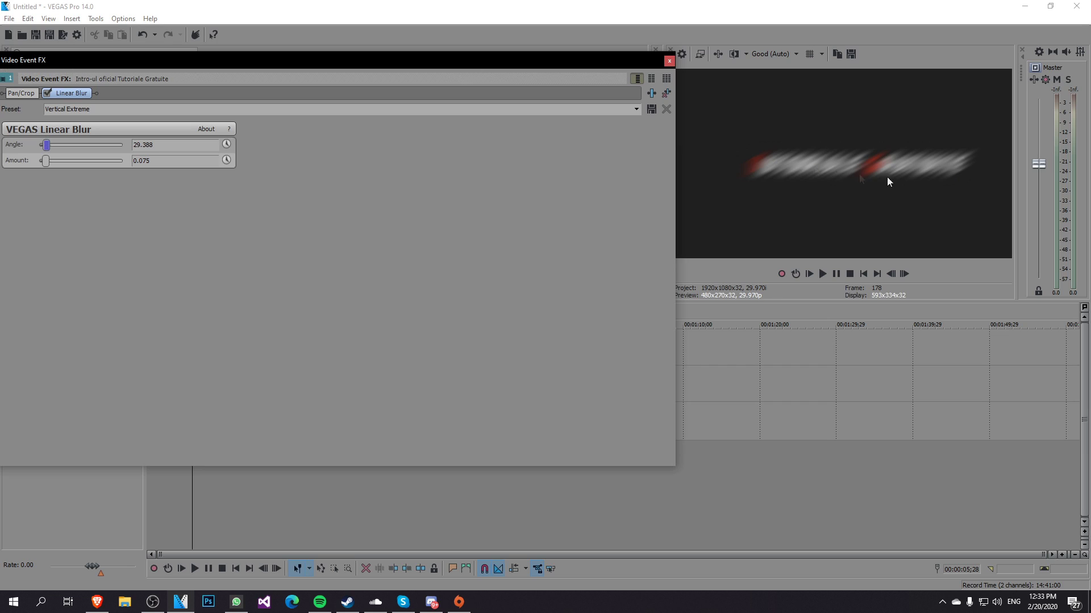
left_click(669, 61)
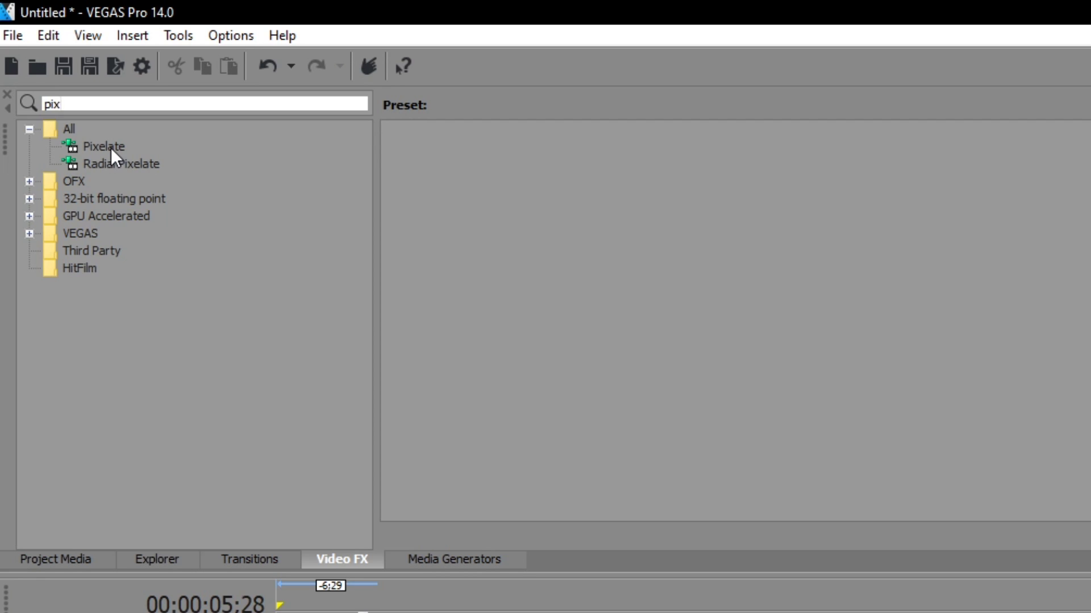
left_click(59, 77)
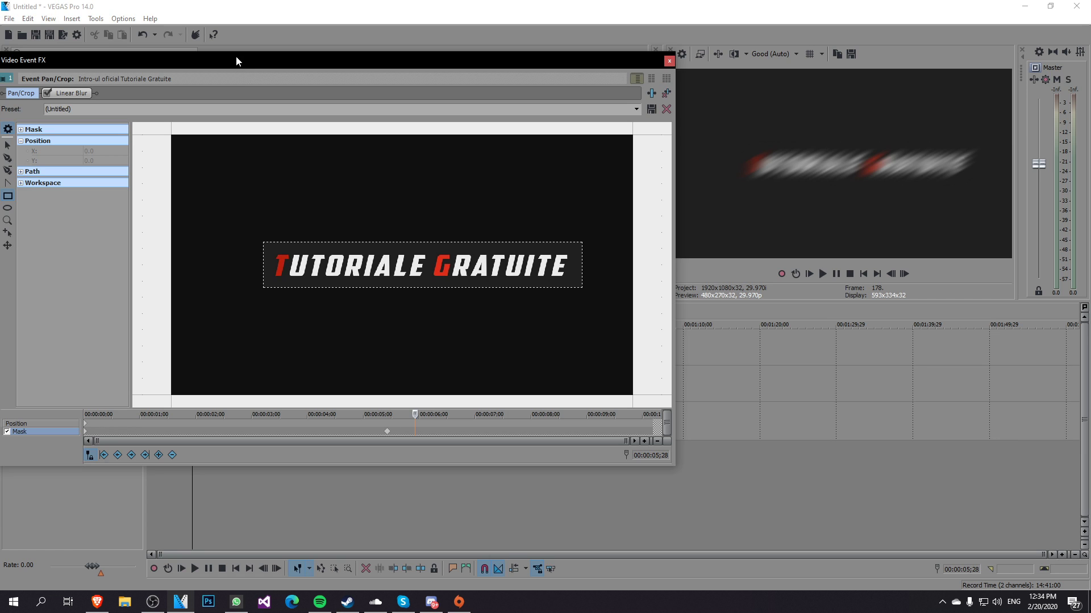
- Disable the Linear Blur in the title clip's effect chain
left_click_drag(236, 57, 485, 119)
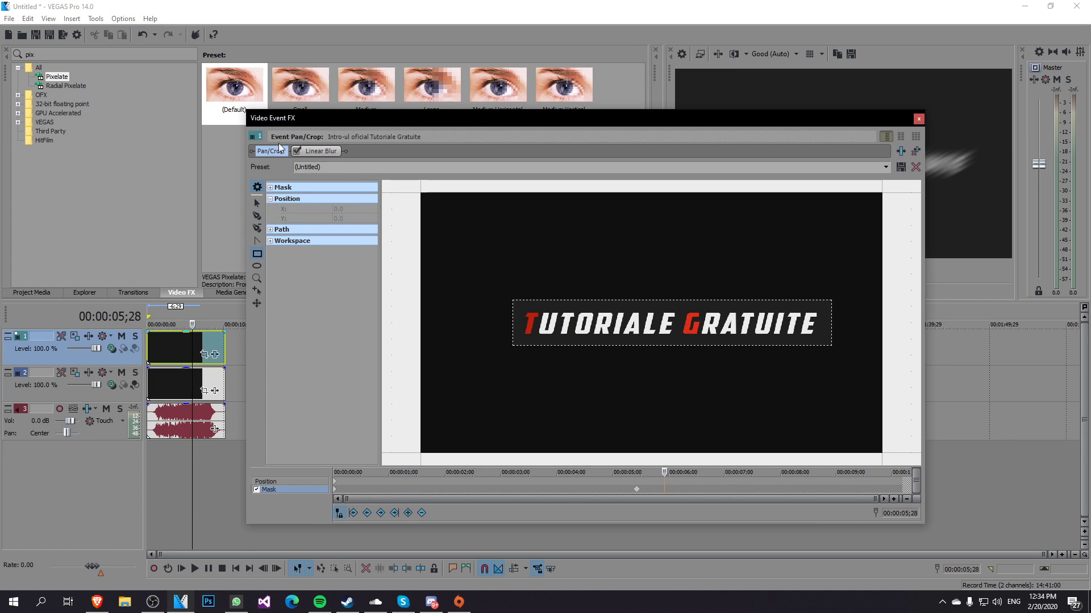
left_click(296, 151)
left_click_drag(411, 129, 103, 167)
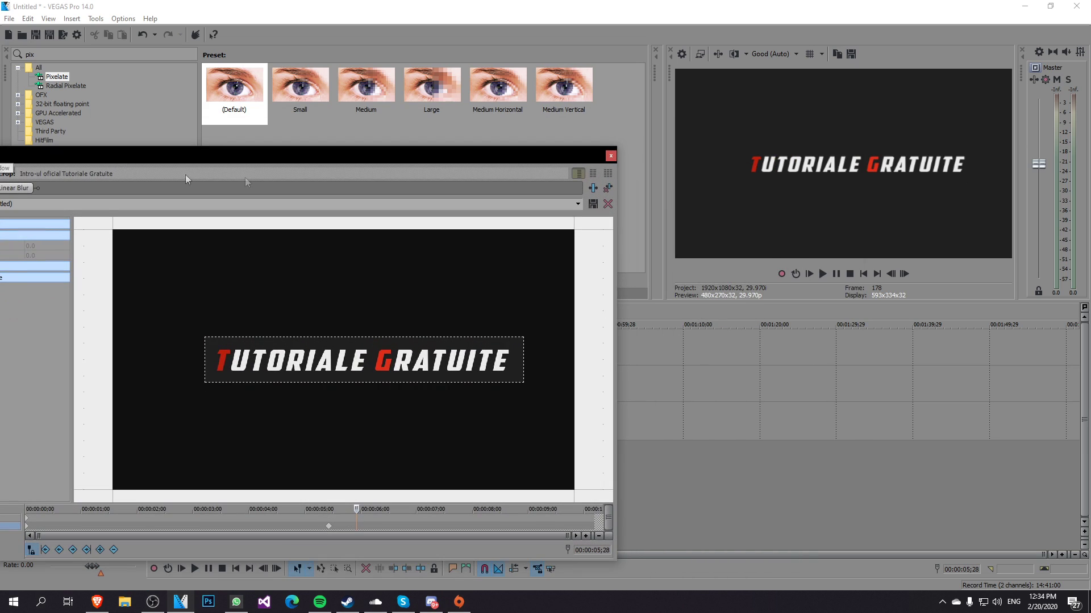
left_click(610, 156)
- Apply the Large Pixelate preset to the title clip, set to horizontal 0.605 and vertical 0.952
left_click_drag(454, 104, 168, 346)
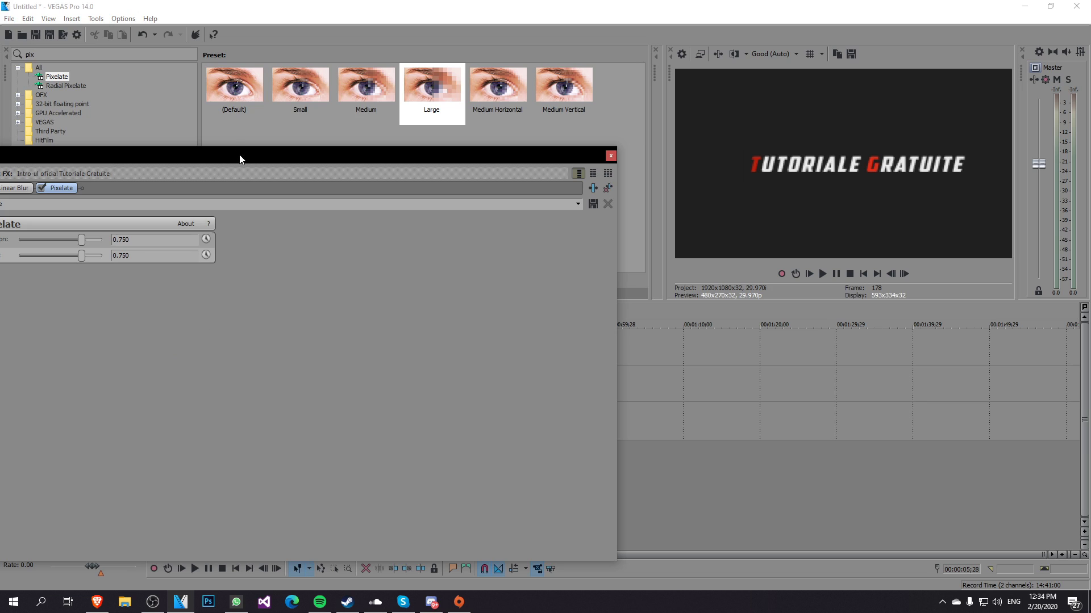
left_click_drag(240, 159, 296, 97)
left_click_drag(137, 178, 154, 193)
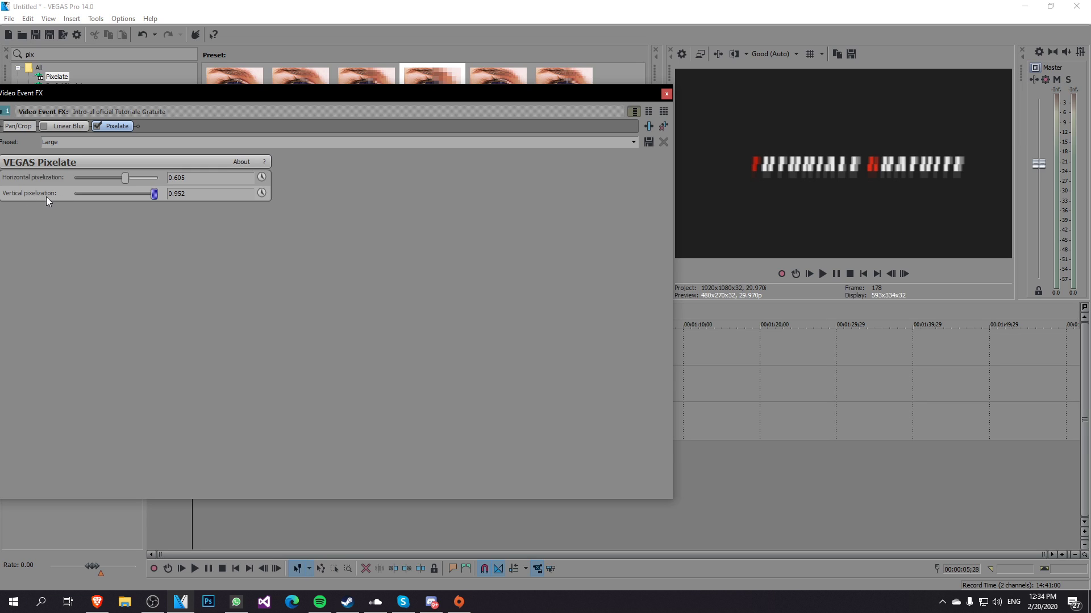
left_click(666, 94)
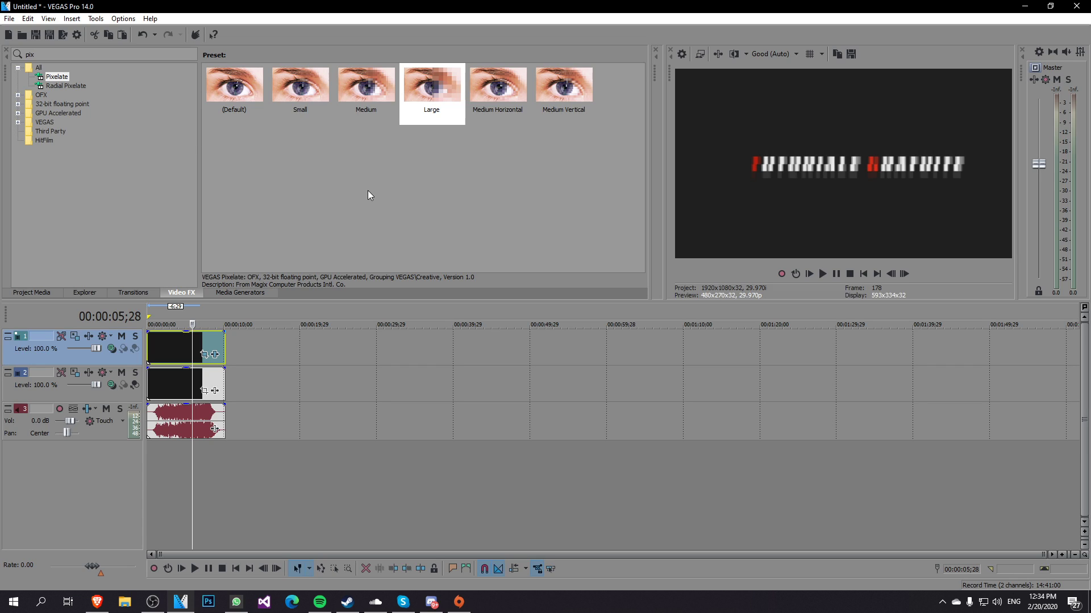
left_click(198, 341)
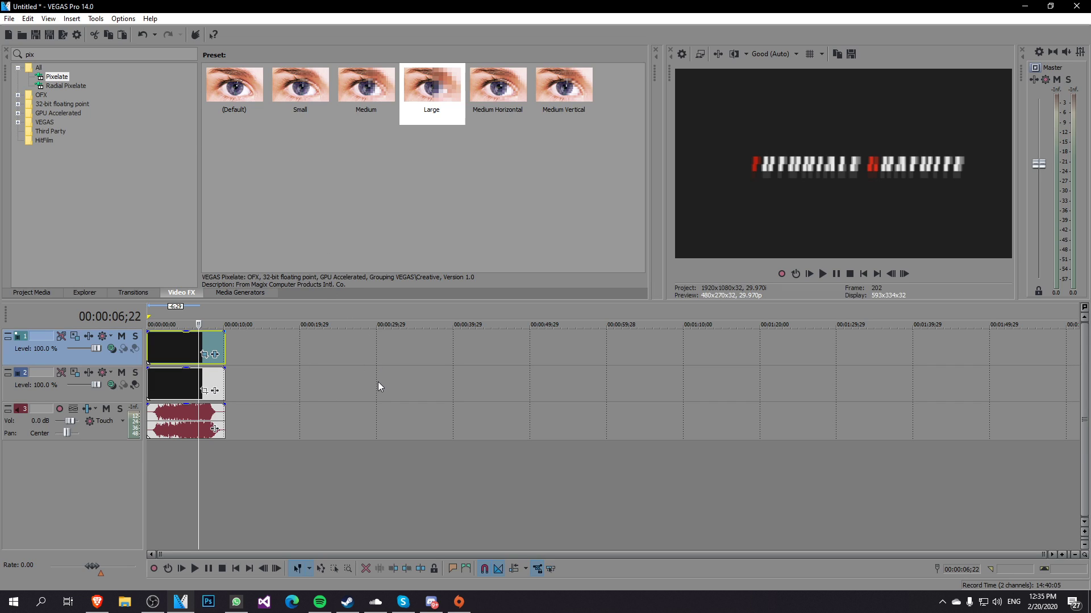
left_click(183, 343)
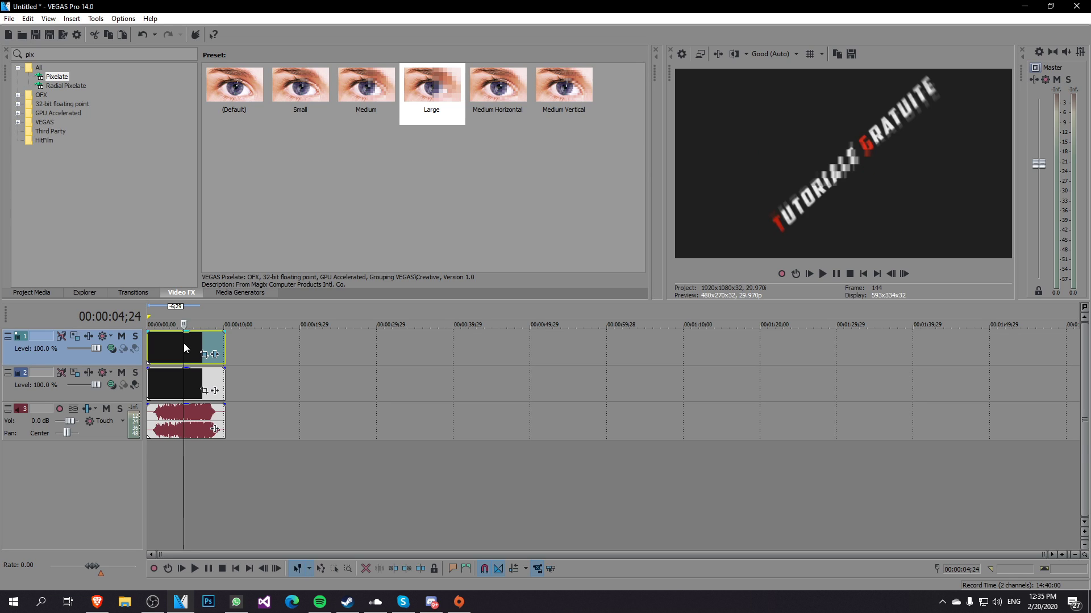